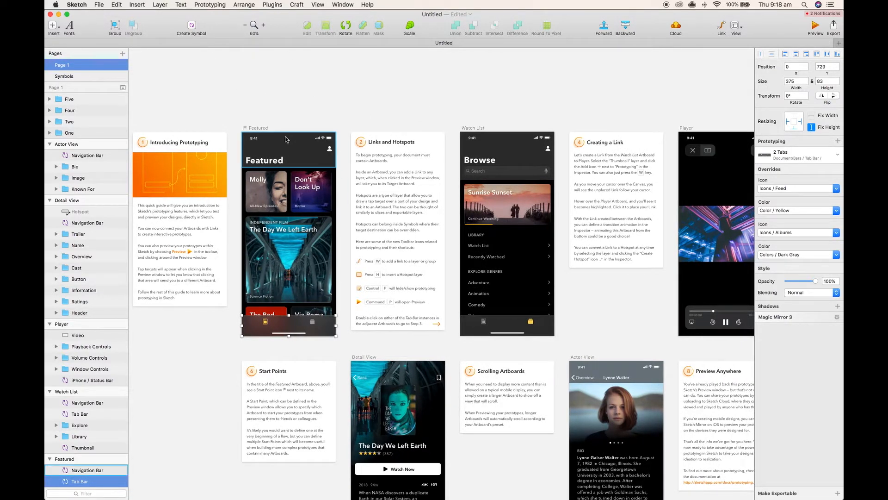
click(100, 5)
mouse_move(153, 22)
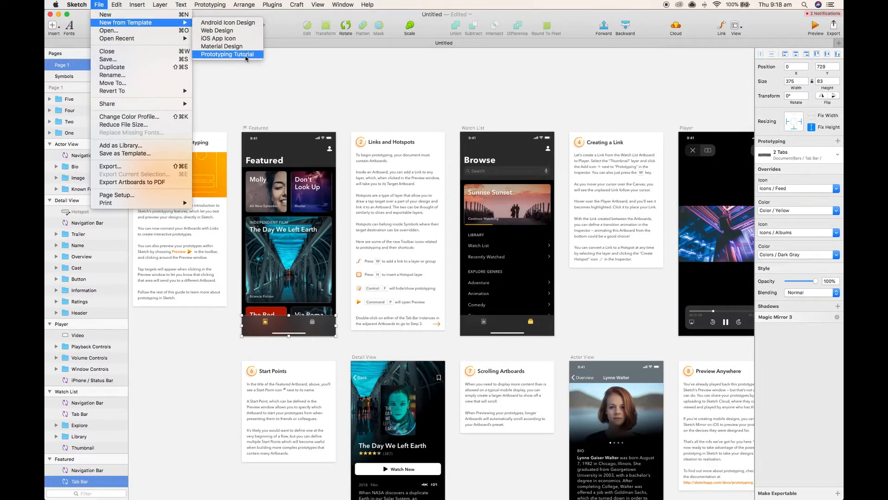
click(332, 85)
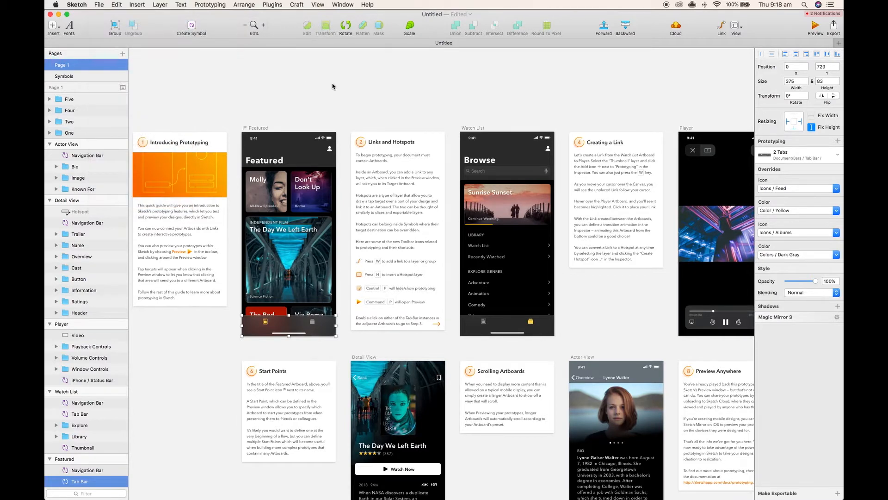
scroll(332, 87, right, 1)
click(320, 113)
scroll(375, 112, right, 1)
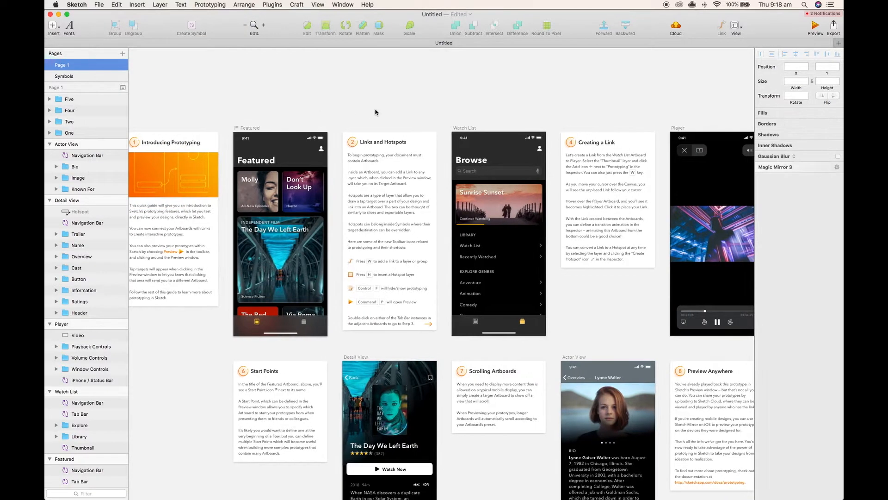
scroll(388, 112, left, 1)
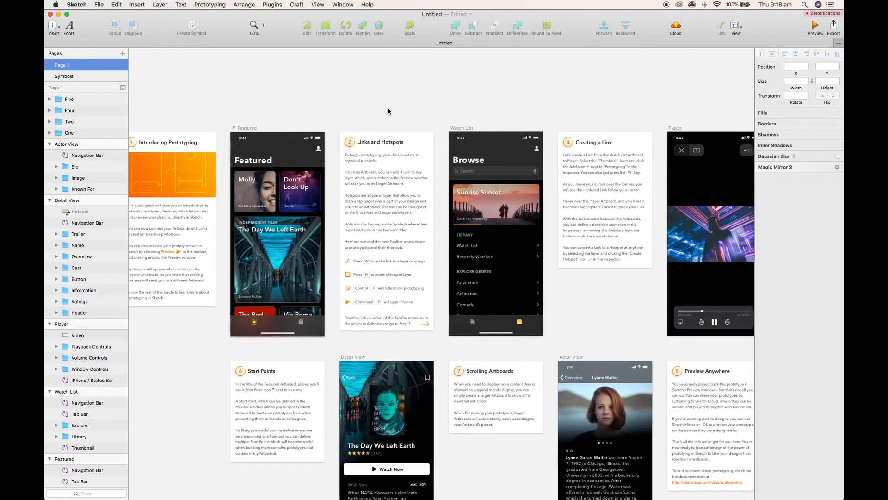
scroll(718, 374, down, 1)
scroll(389, 260, up, 1)
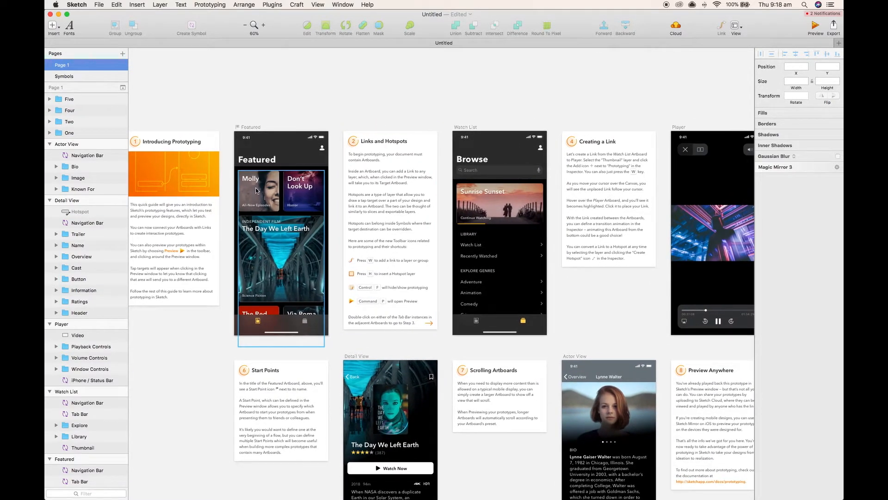
Step: Link the Molly thumbnail on the Featured artboard to the Watch List artboard
double_click(256, 191)
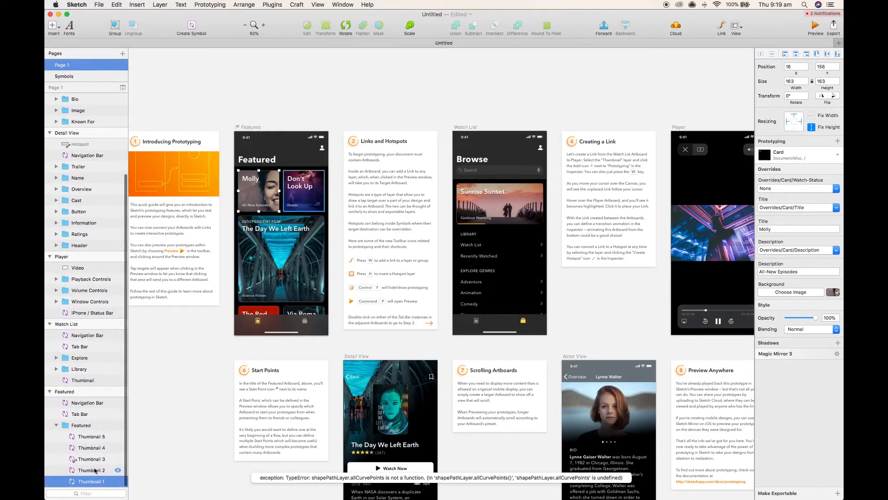
key(w)
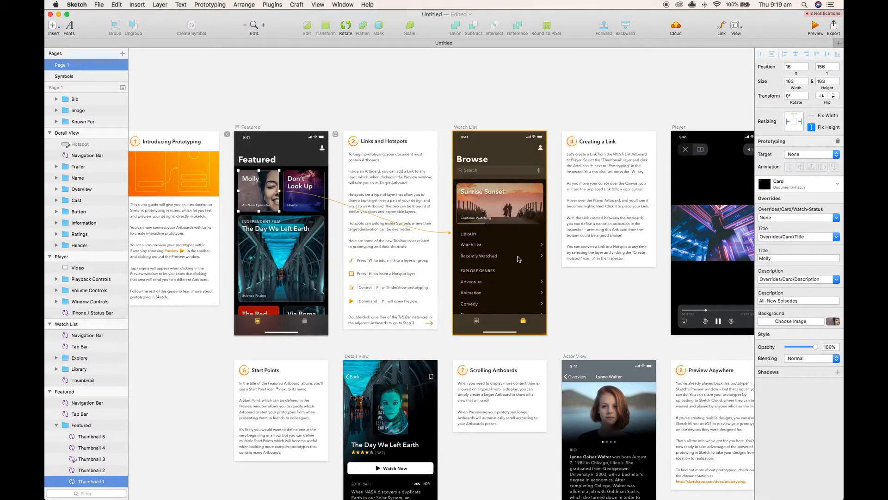
click(500, 275)
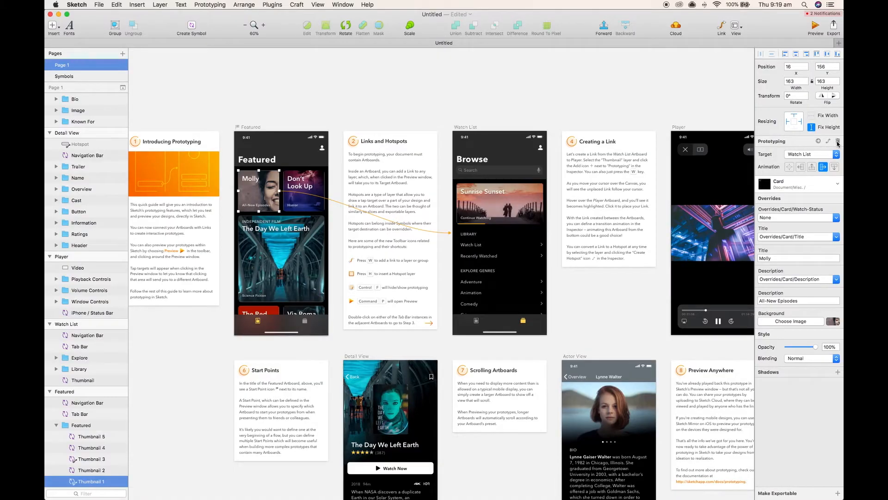
Step: Preview the Featured artboard's prototype, testing The Day We Left Earth thumbnail's link to Detail View and the Back link
scroll(292, 218, down, 3)
click(292, 217)
scroll(292, 217, down, 3)
scroll(343, 254, down, 2)
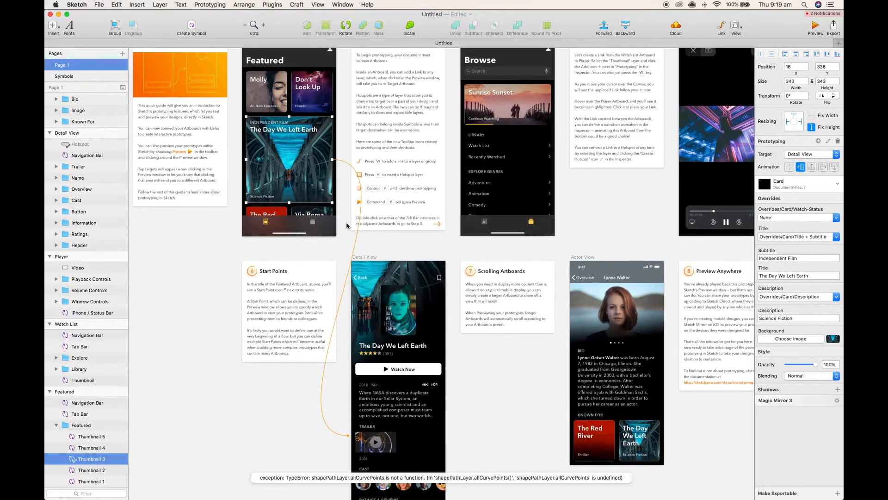
click(815, 28)
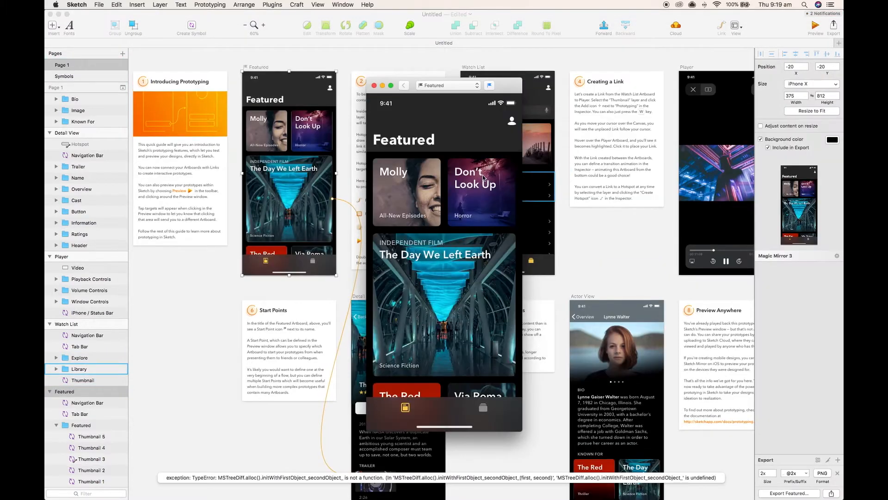
click(432, 340)
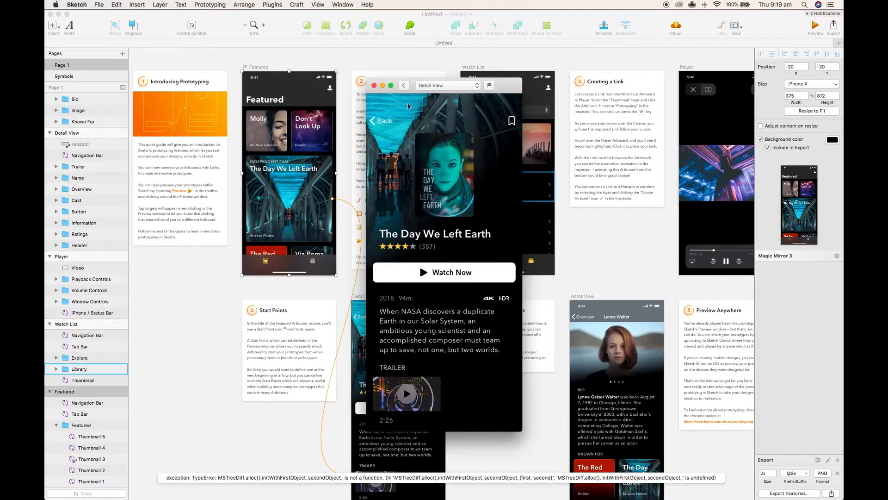
click(387, 126)
click(458, 274)
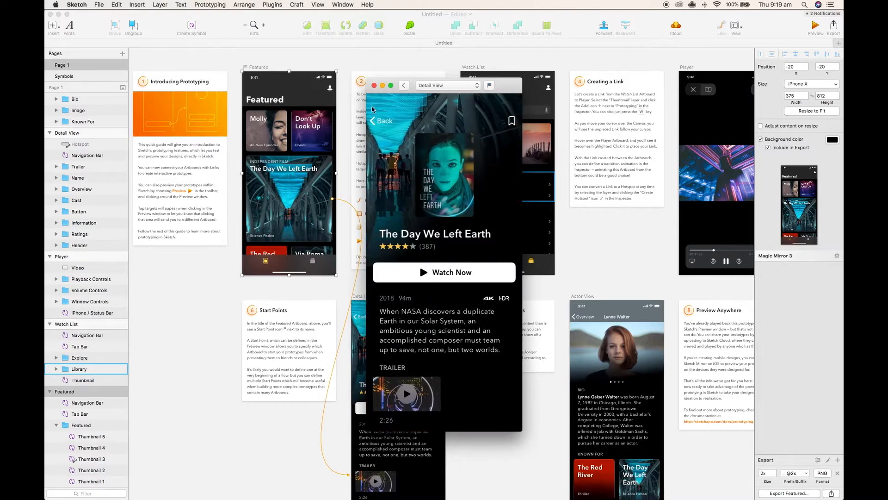
click(380, 122)
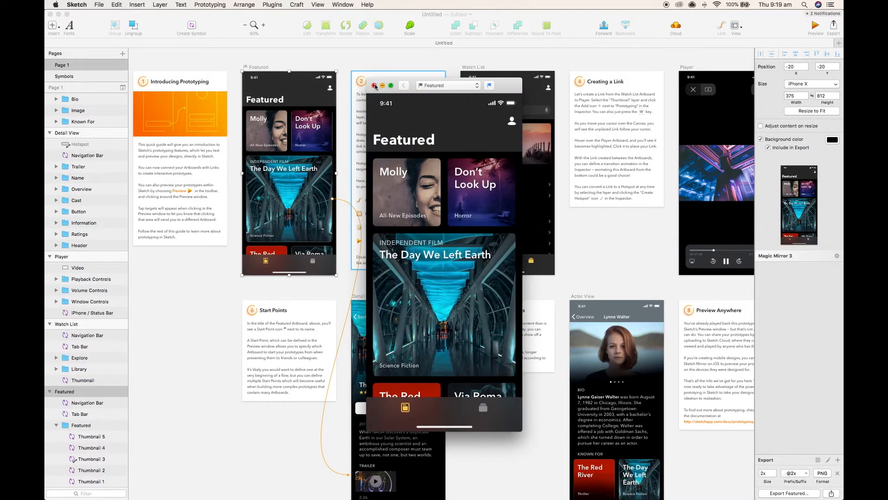
click(375, 86)
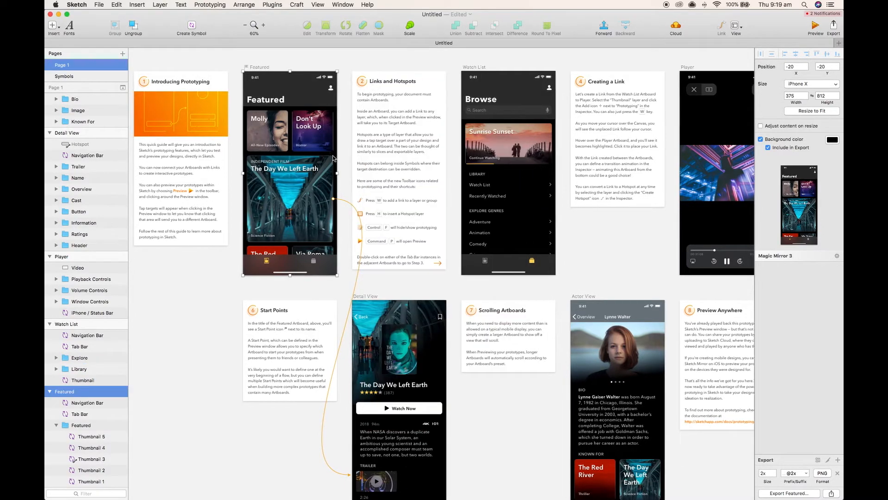
Step: Draw a hotspot about 171 × 161 over the Molly thumbnail on the Featured artboard and link it to the Watch List artboard
click(301, 95)
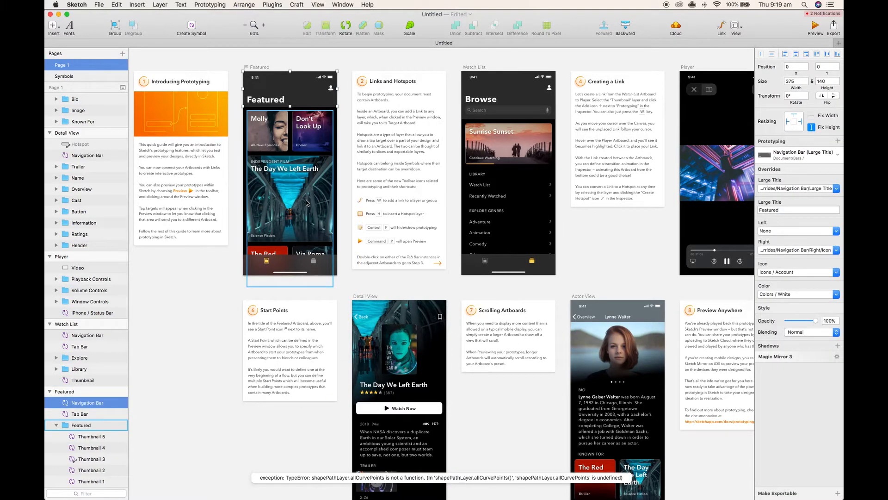
scroll(306, 200, left, 1)
double_click(306, 199)
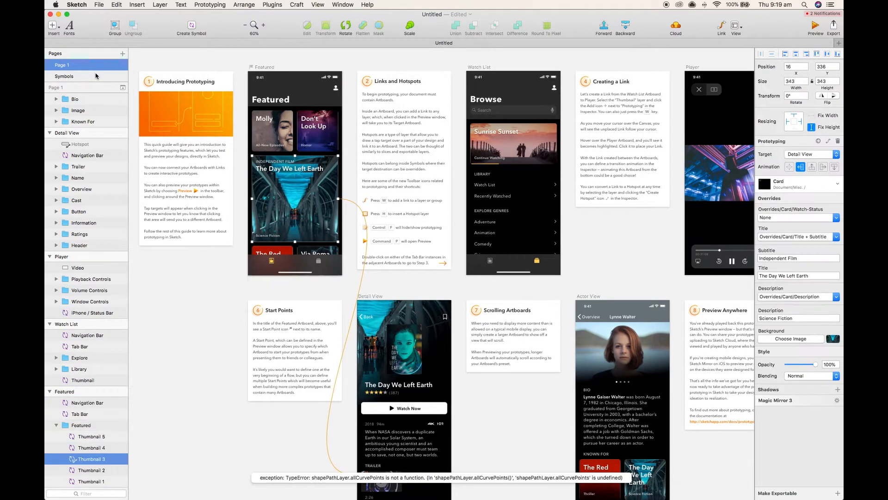
click(54, 25)
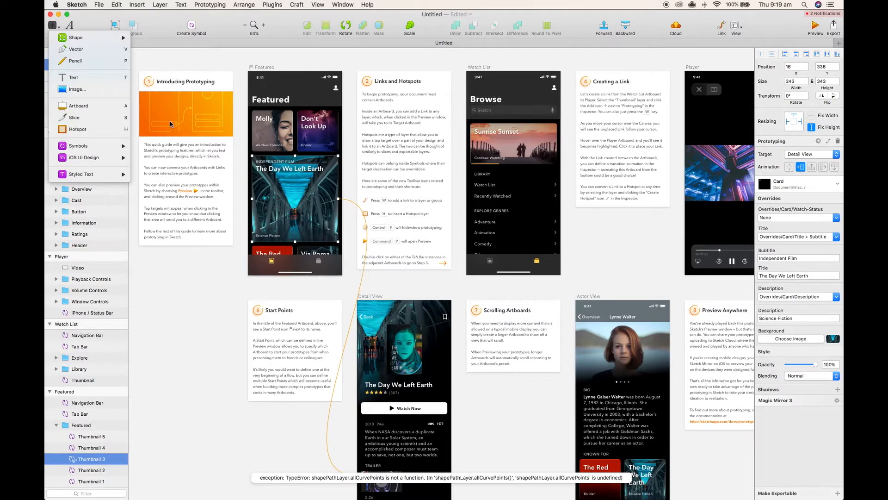
key(h)
drag(253, 110, 295, 150)
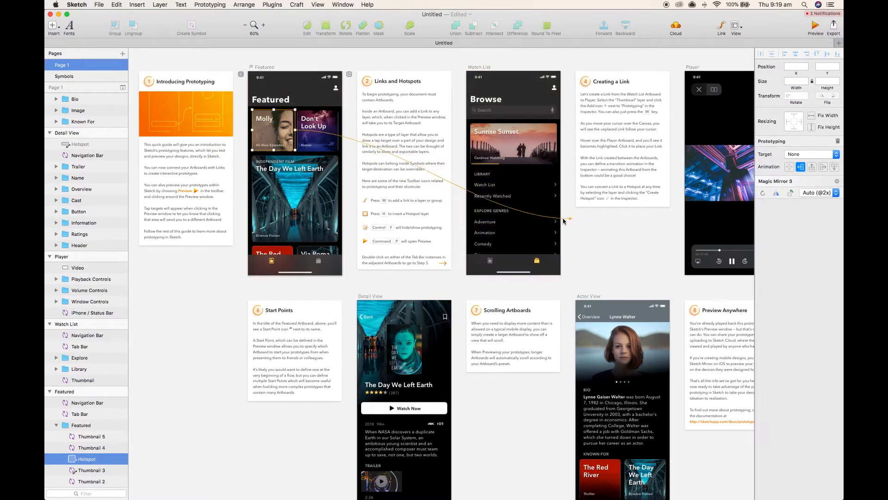
click(527, 222)
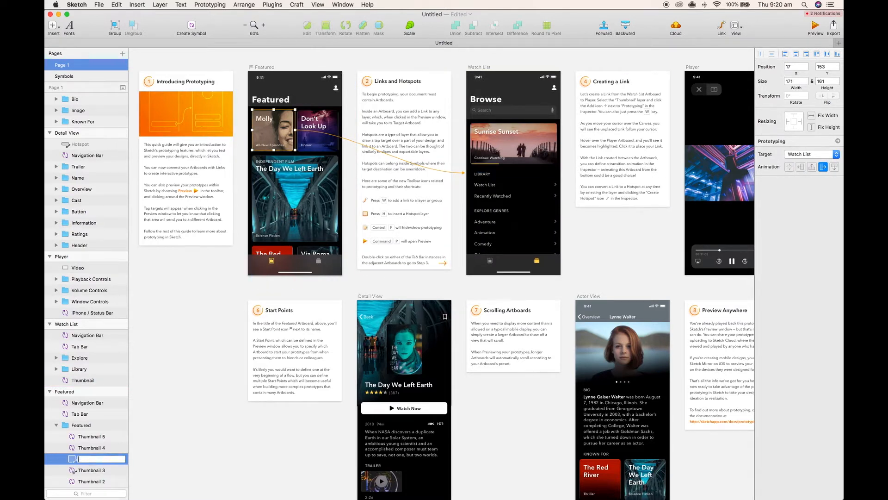
Step: Delete the hotspot covering the Molly thumbnail
key(Delete)
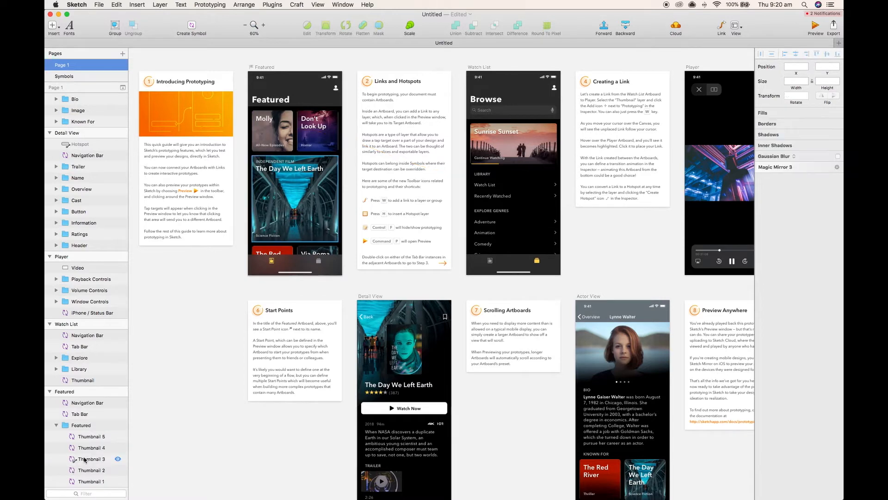
scroll(294, 326, up, 2)
scroll(294, 324, down, 1)
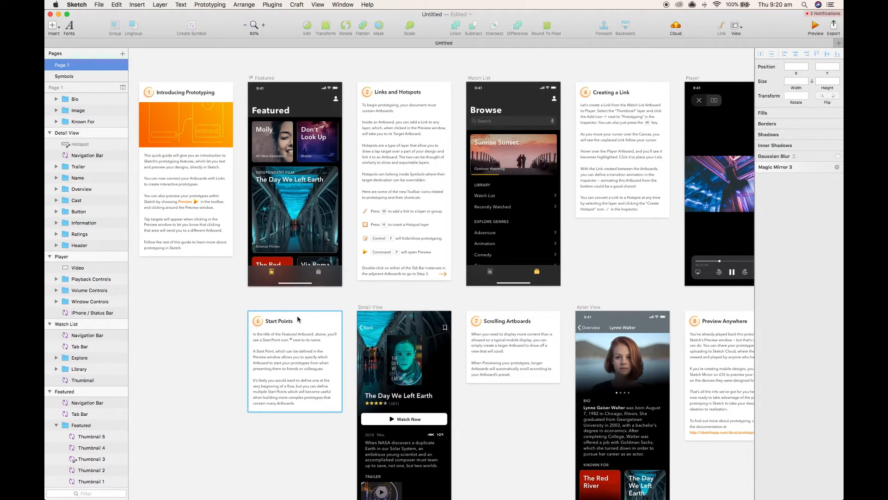
scroll(303, 312, left, 3)
scroll(304, 312, up, 1)
scroll(304, 311, right, 3)
key(w)
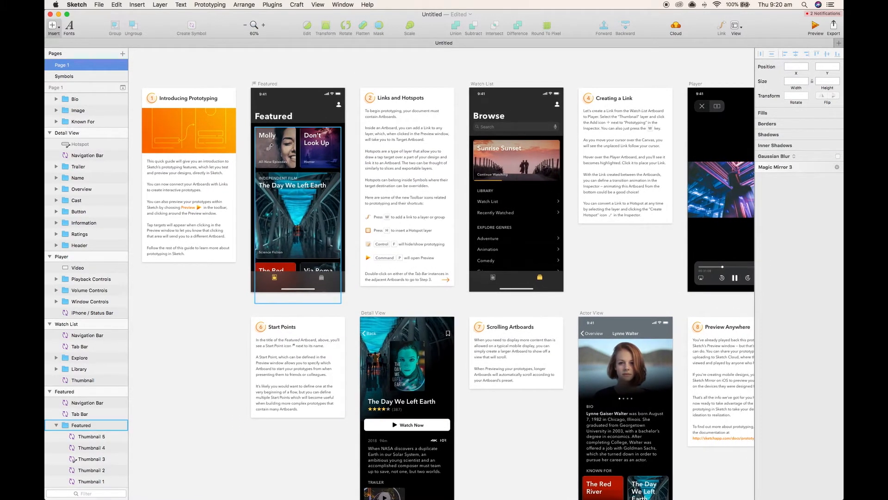
drag(262, 134, 303, 189)
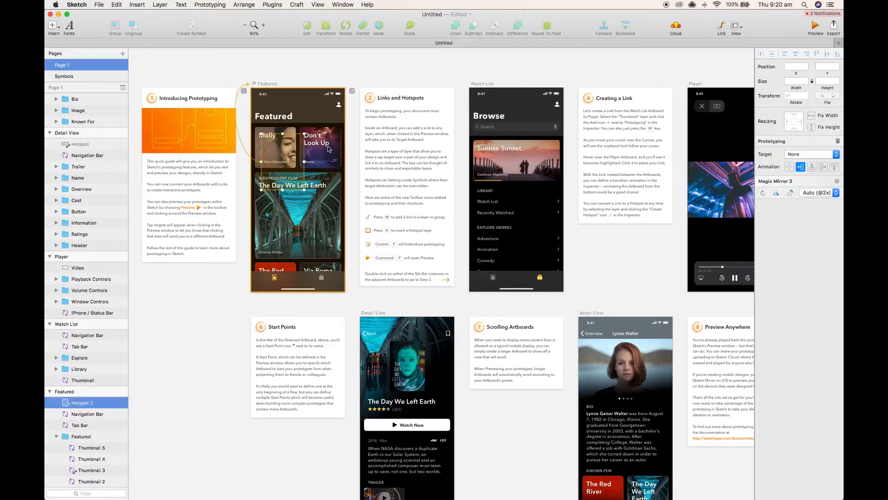
key(BackSpace)
scroll(307, 187, up, 3)
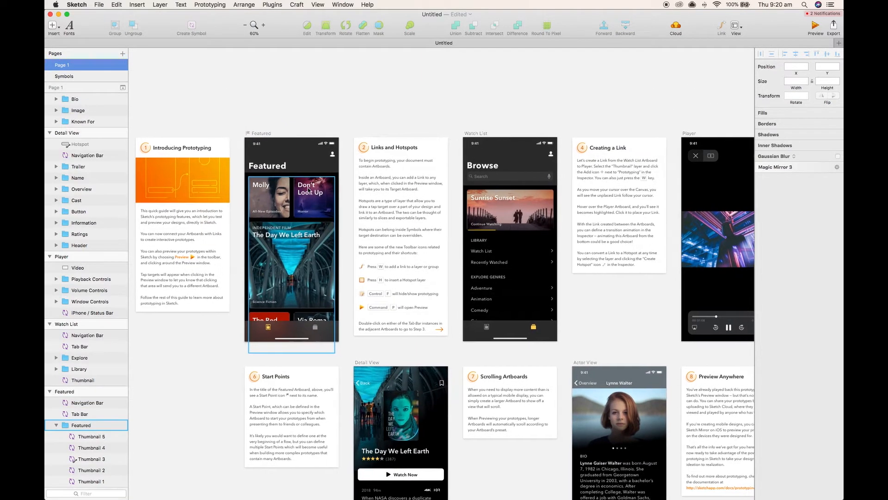
scroll(309, 190, down, 1)
scroll(309, 191, left, 1)
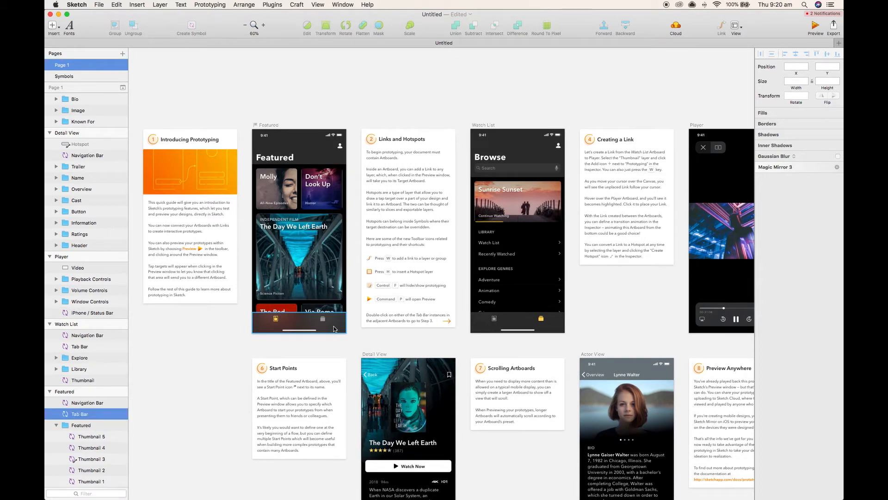
double_click(335, 328)
click(322, 319)
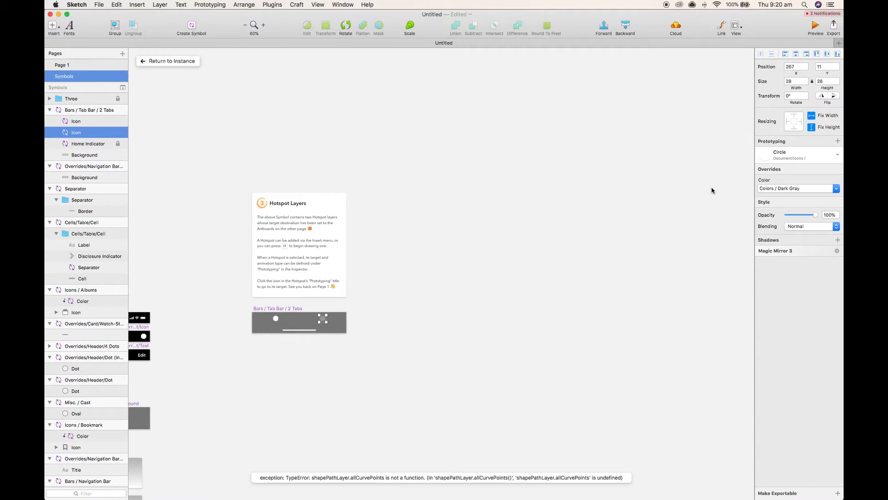
click(837, 141)
click(808, 154)
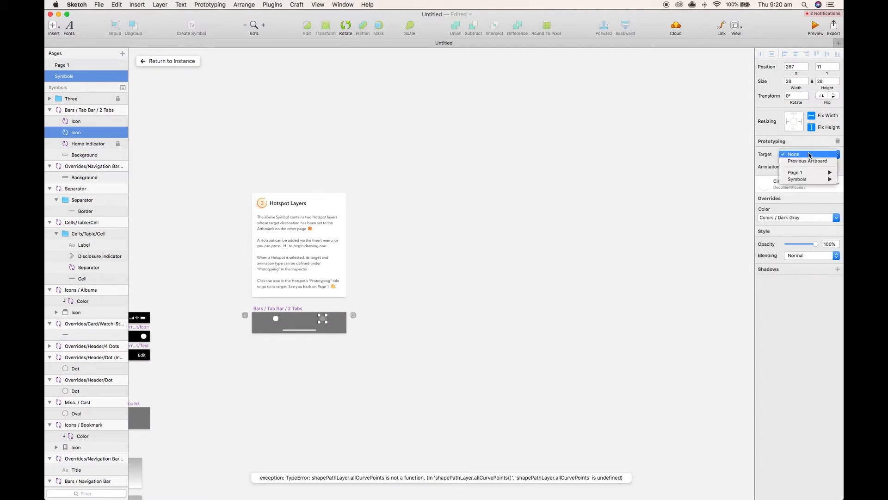
mouse_move(792, 175)
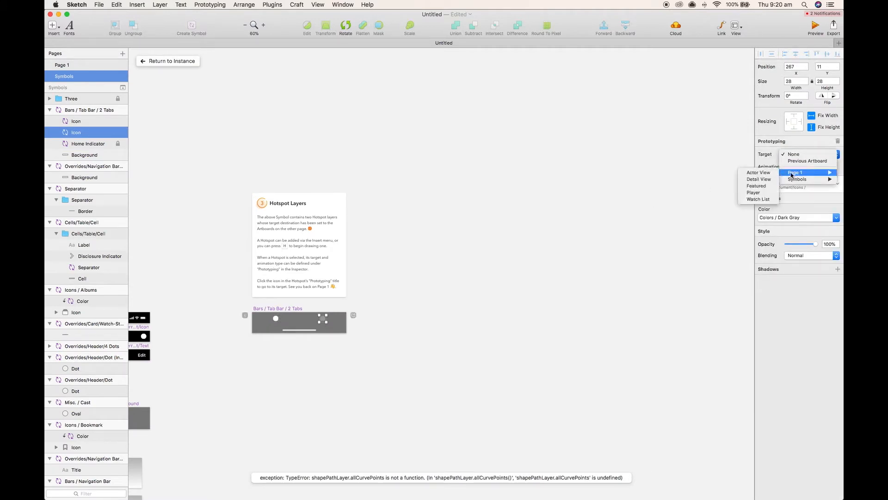
click(764, 184)
click(175, 61)
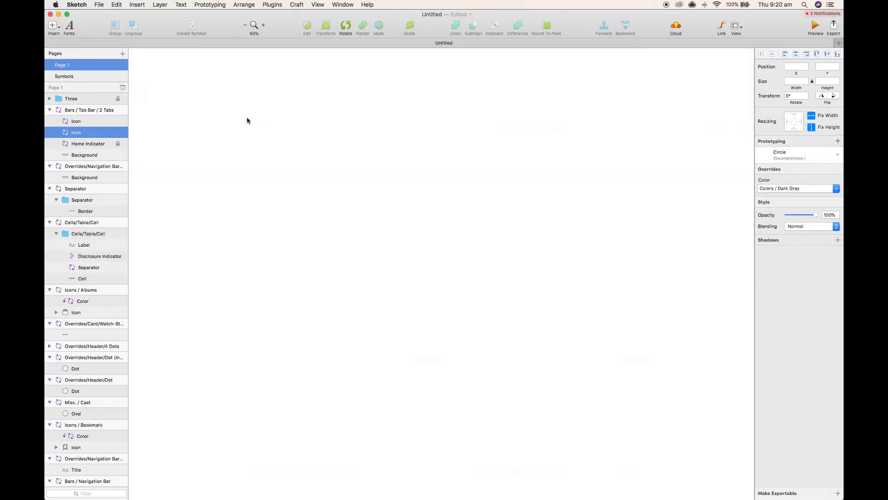
Step: Open the Featured artboard's tab bar symbol and link its dark gray icon to the Watch List artboard on Page 1
double_click(325, 320)
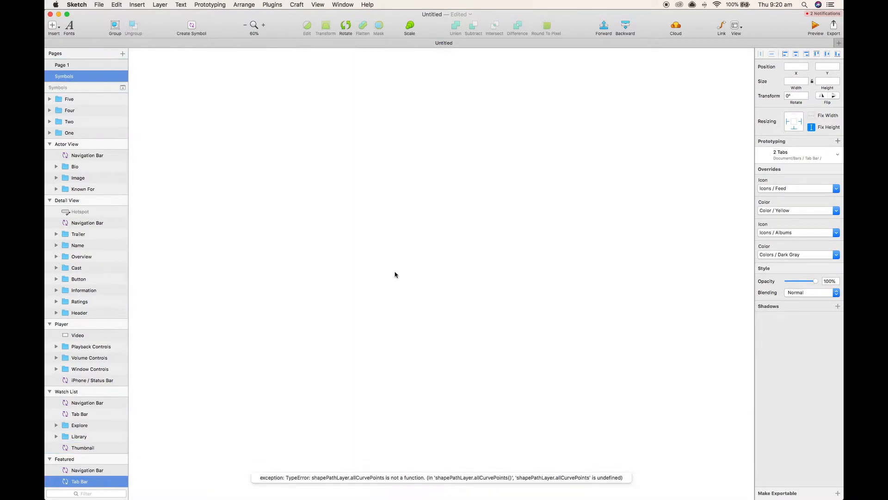
click(324, 319)
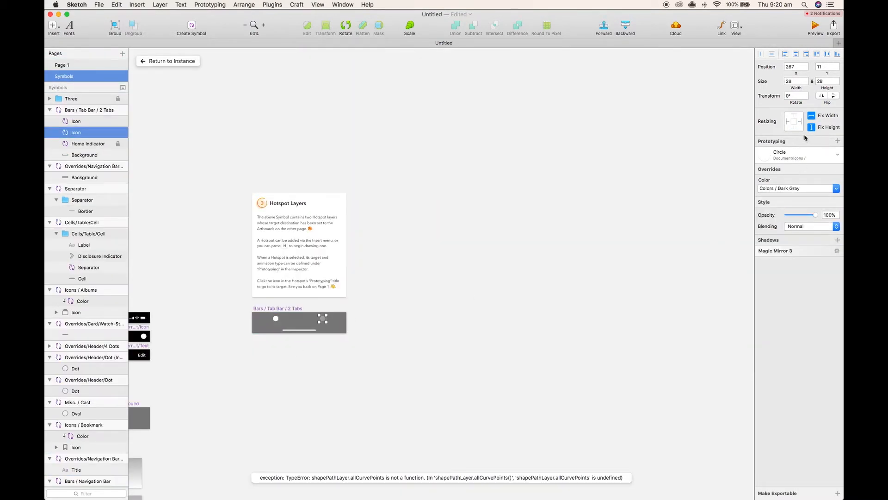
click(838, 140)
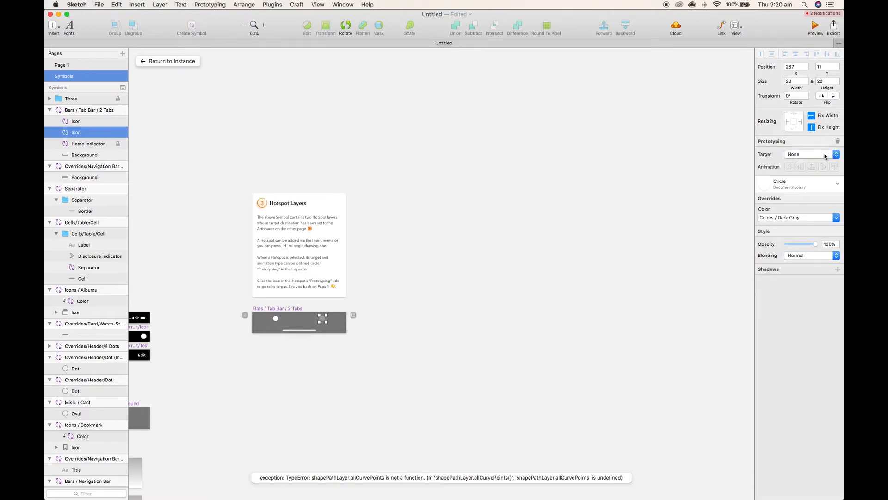
click(825, 157)
mouse_move(810, 171)
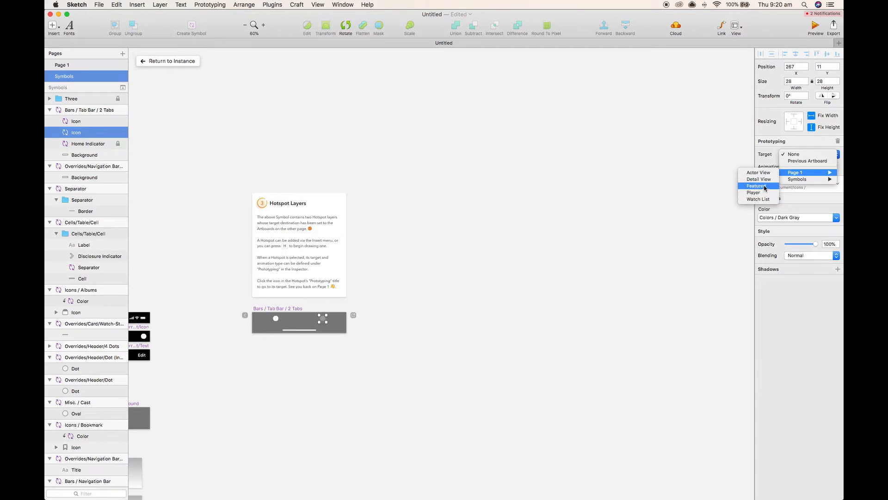
click(764, 199)
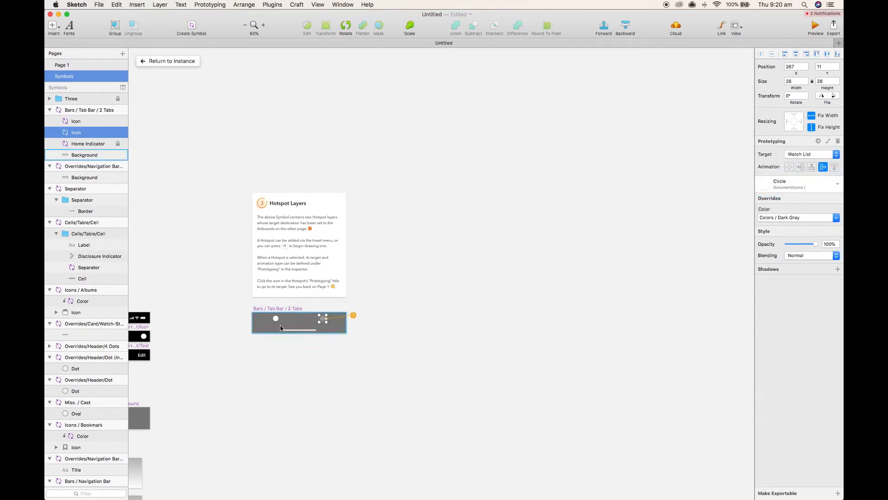
Step: Link the white icon in the tab bar symbol to the Featured artboard on Page 1 and return to the instance
click(276, 319)
click(818, 142)
click(807, 154)
mouse_move(800, 172)
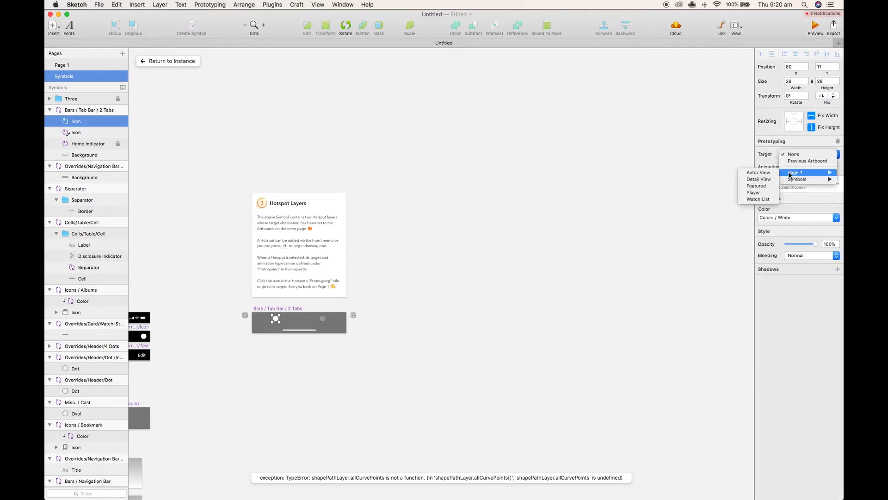
click(761, 185)
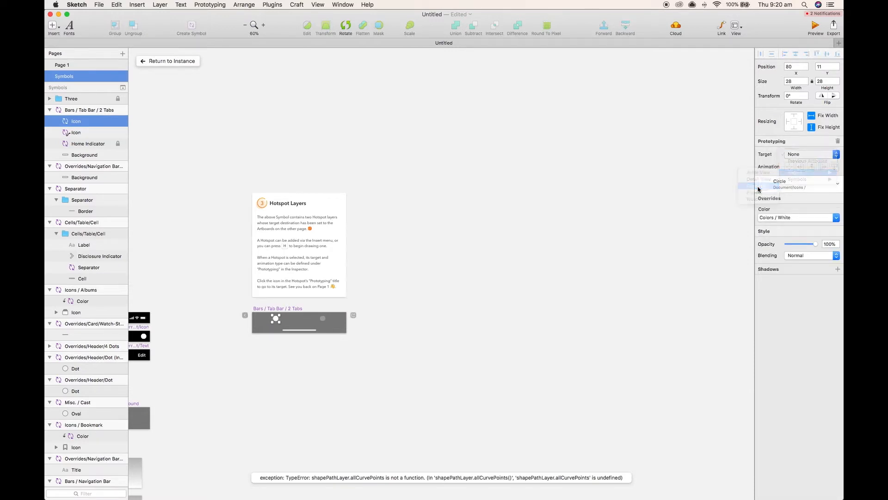
click(171, 62)
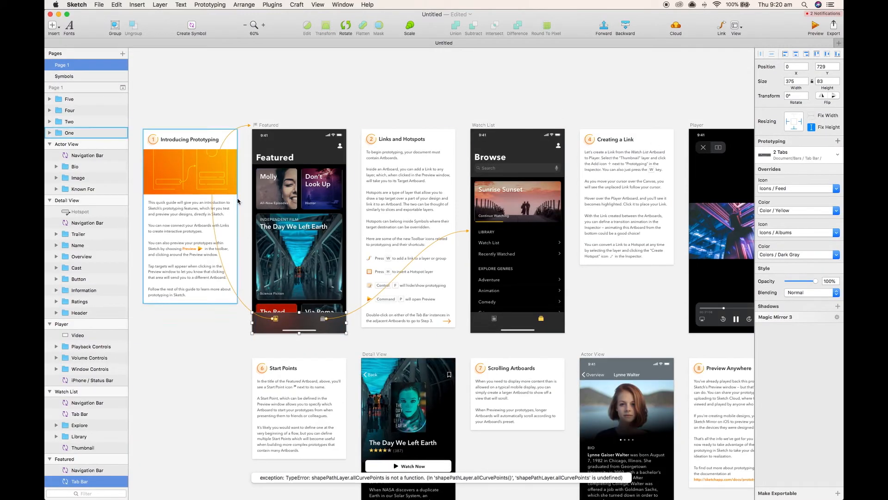
Step: Preview the prototype and test the tab bar links between the Featured and Watch List artboards
click(816, 27)
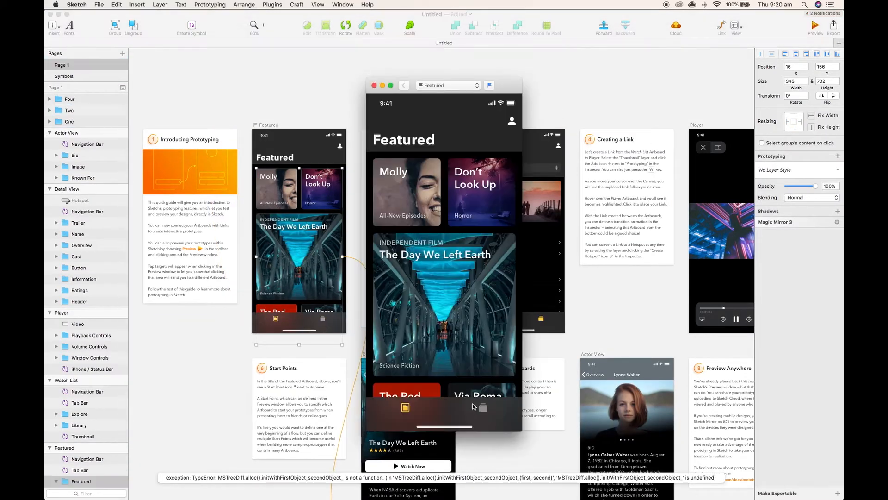
click(482, 405)
click(406, 408)
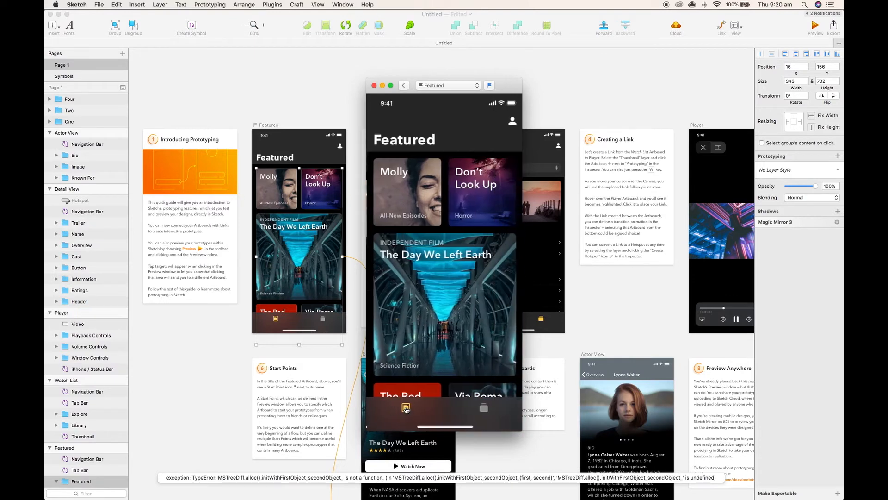
click(491, 409)
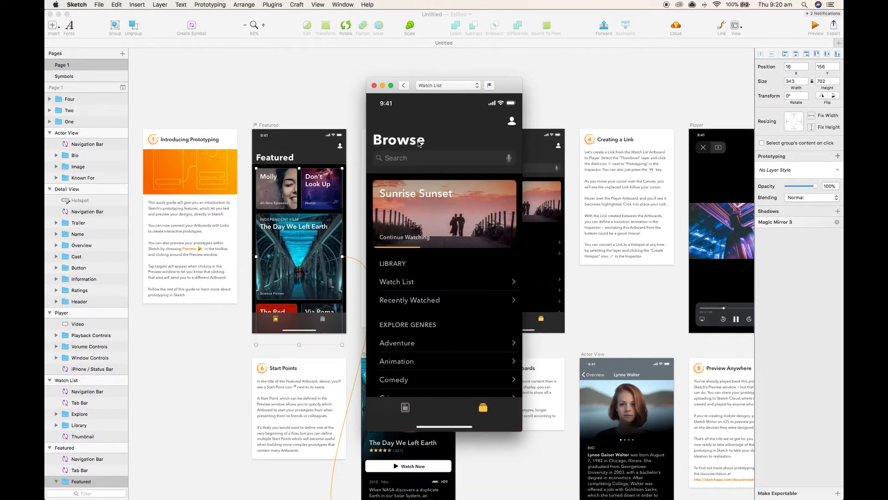
click(373, 85)
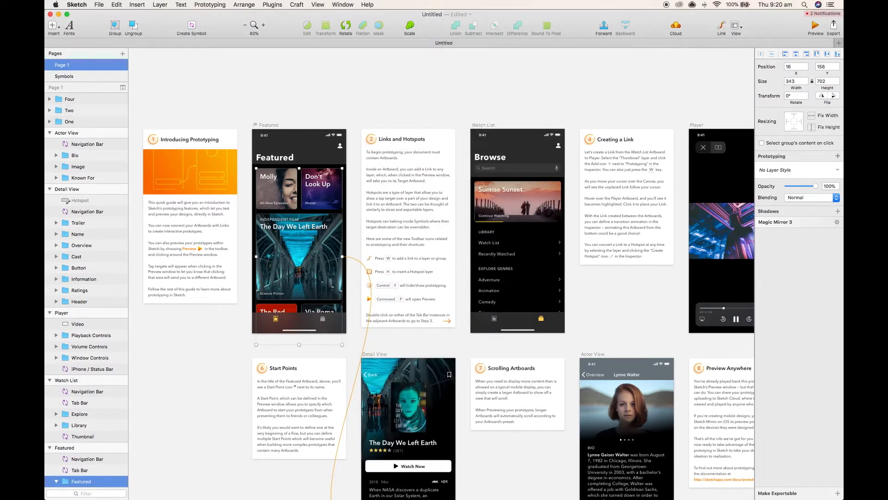
Step: In the tab bar symbol, set the white icon's Featured link to animate from the left and inspect the dark gray icon's link
double_click(323, 318)
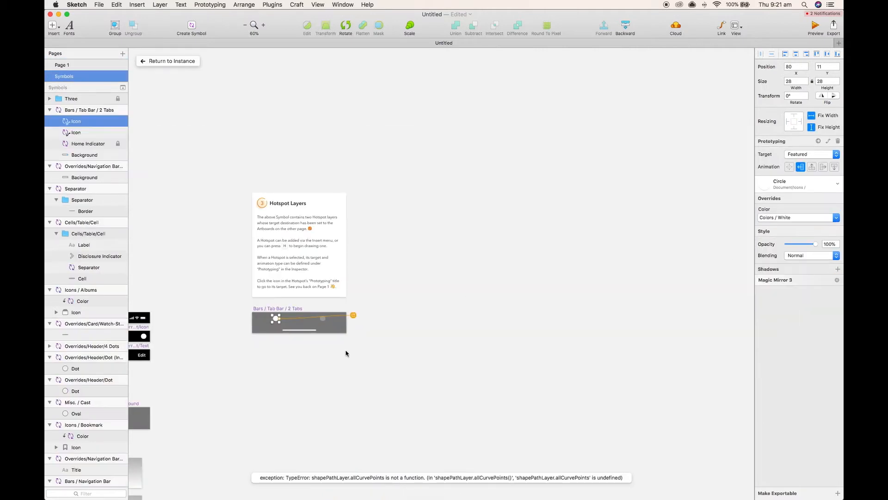
click(823, 167)
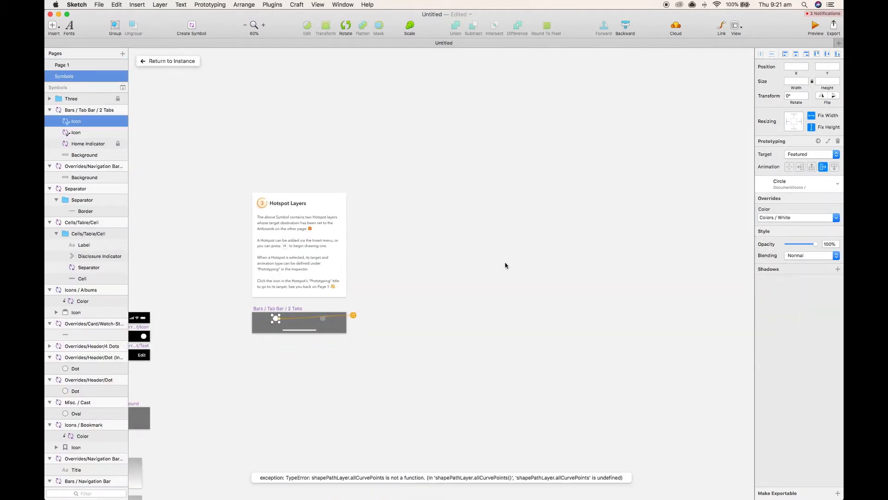
click(323, 319)
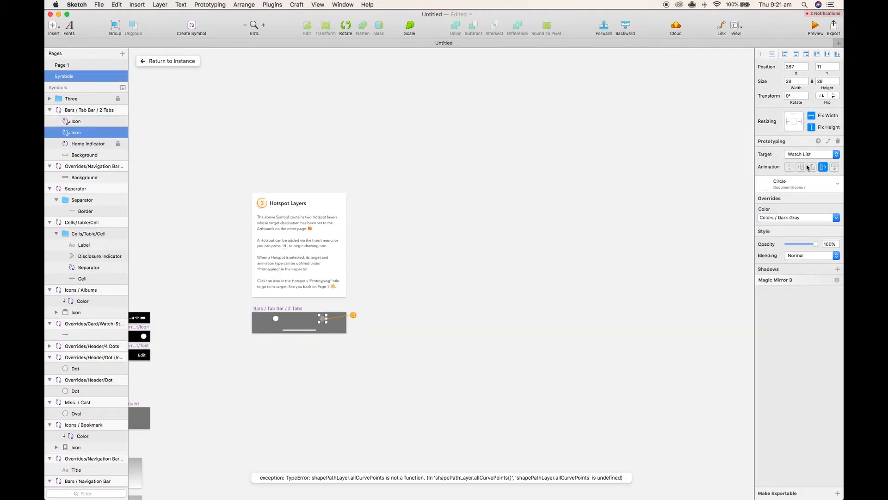
click(162, 60)
Step: Preview the prototype again, switching repeatedly between Featured and Watch List to check the tab bar transitions
click(812, 31)
click(483, 408)
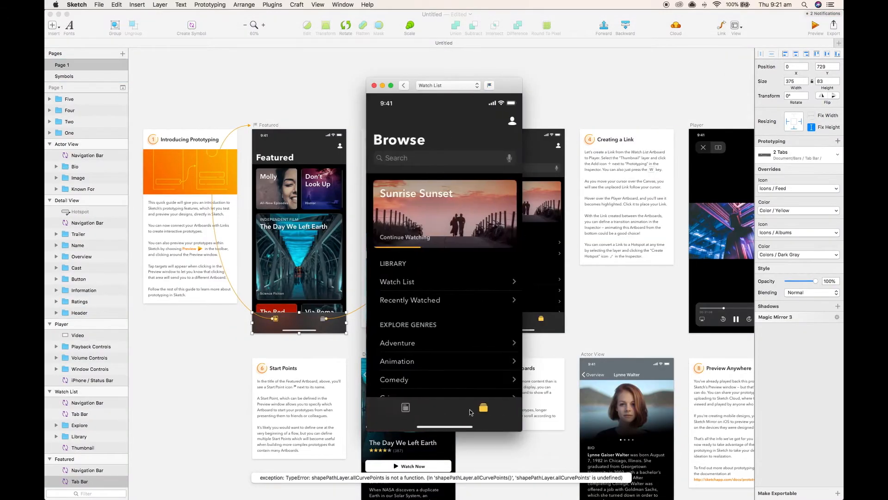
click(406, 411)
click(483, 408)
click(407, 411)
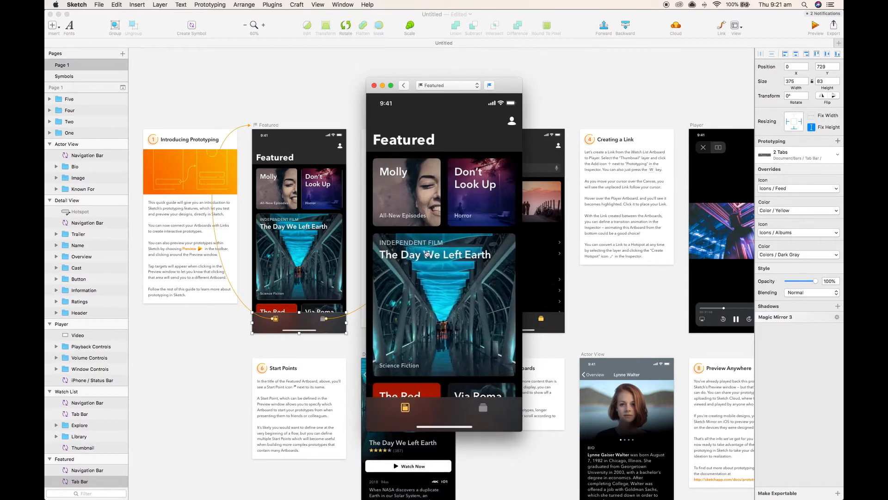
click(486, 408)
click(405, 410)
click(482, 410)
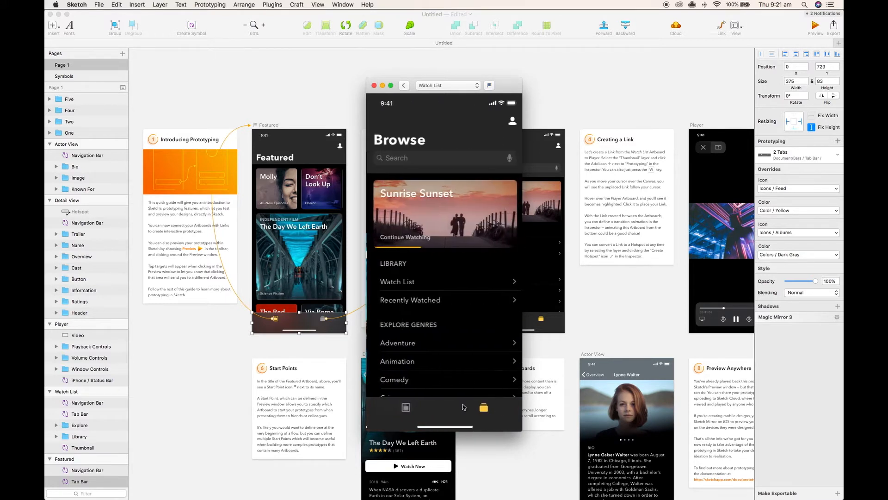
click(406, 409)
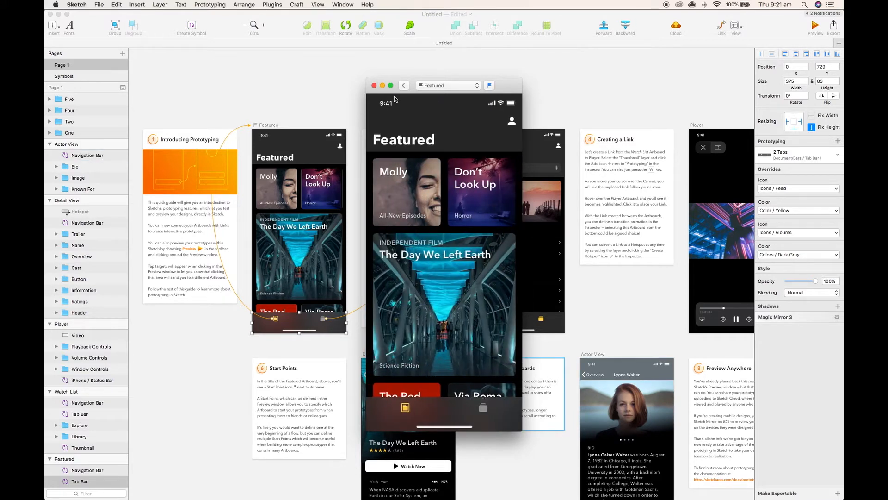
click(357, 109)
Step: Select the Featured artboard, open its preview as the prototype's start point and close it
scroll(357, 109, down, 5)
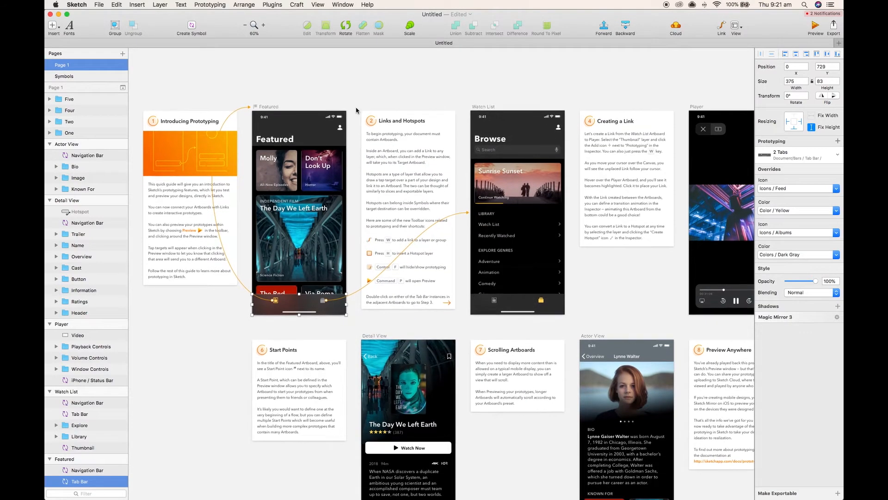
scroll(357, 109, down, 2)
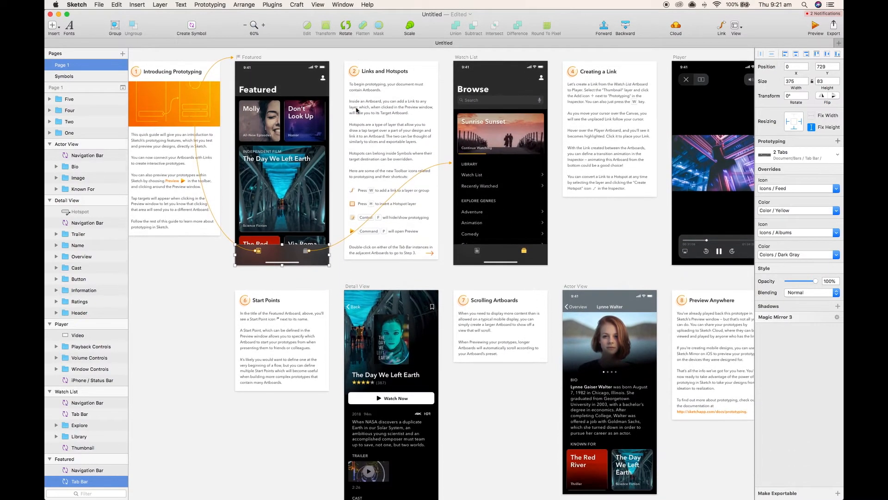
scroll(357, 109, right, 2)
click(232, 90)
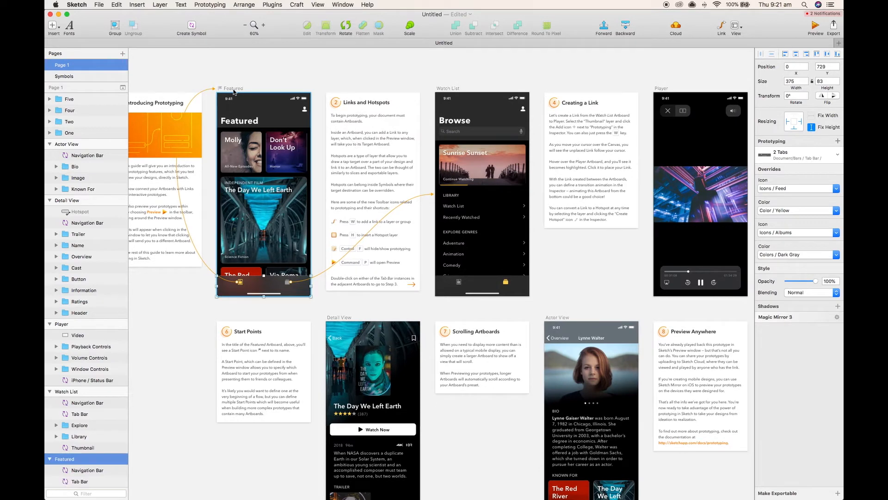
click(816, 27)
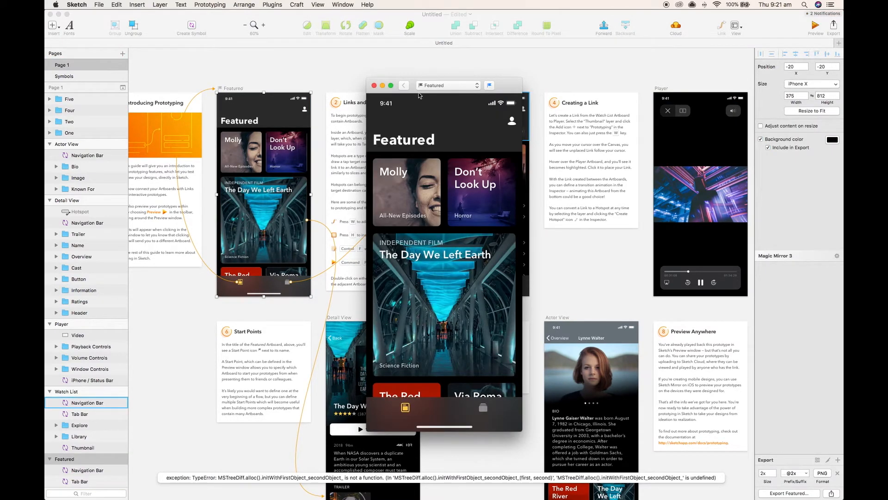
click(374, 86)
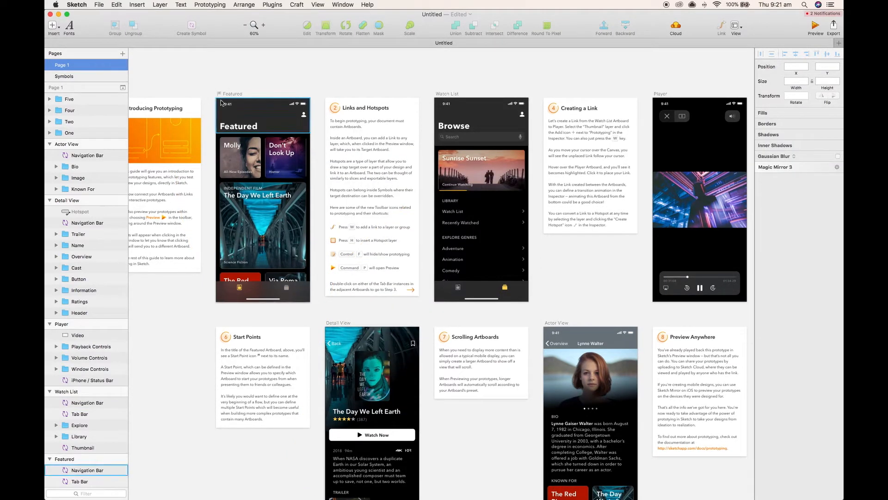
Step: Link the Watch Now button on the Detail View artboard to the Player artboard
scroll(319, 72, right, 4)
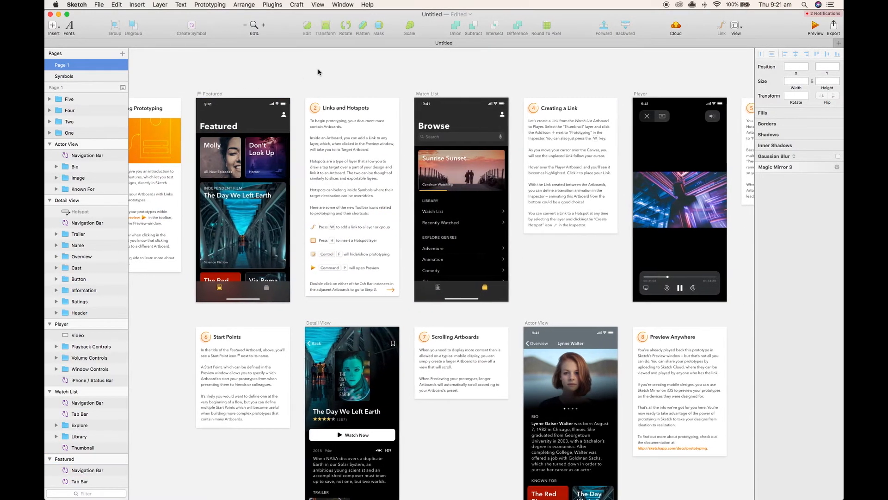
scroll(318, 72, right, 5)
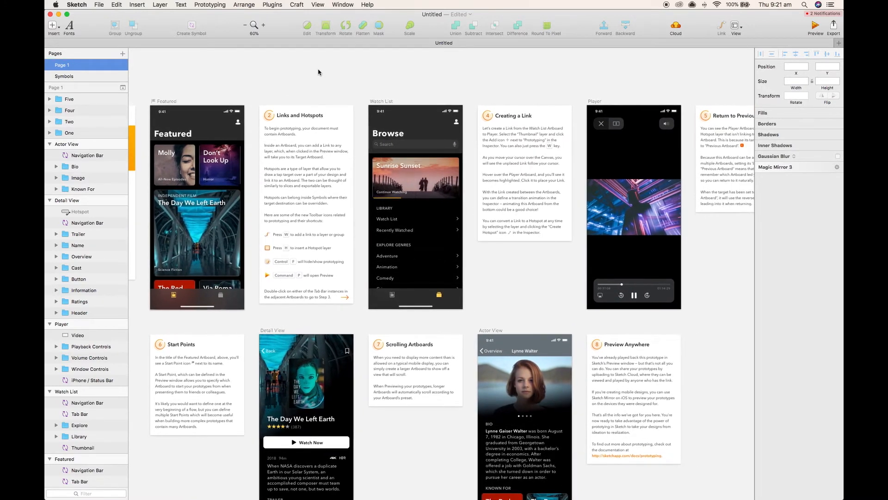
scroll(319, 72, up, 4)
scroll(318, 72, left, 4)
scroll(318, 72, down, 1)
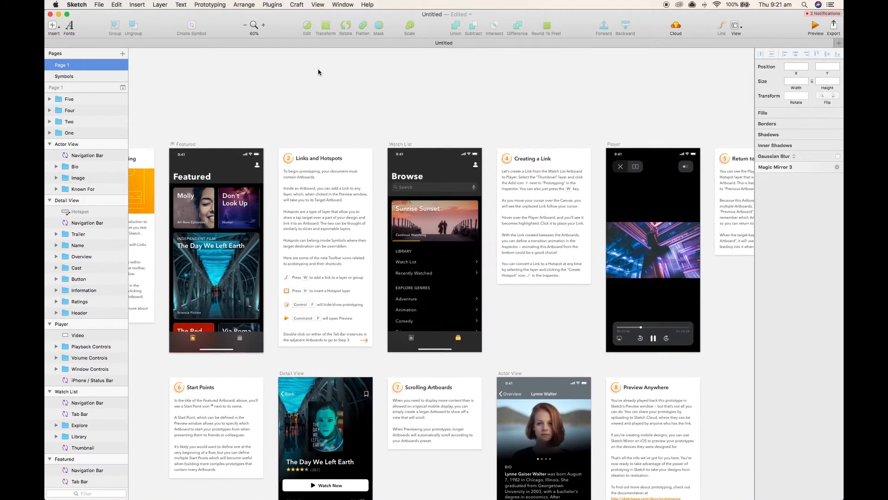
scroll(318, 73, right, 2)
scroll(516, 217, right, 1)
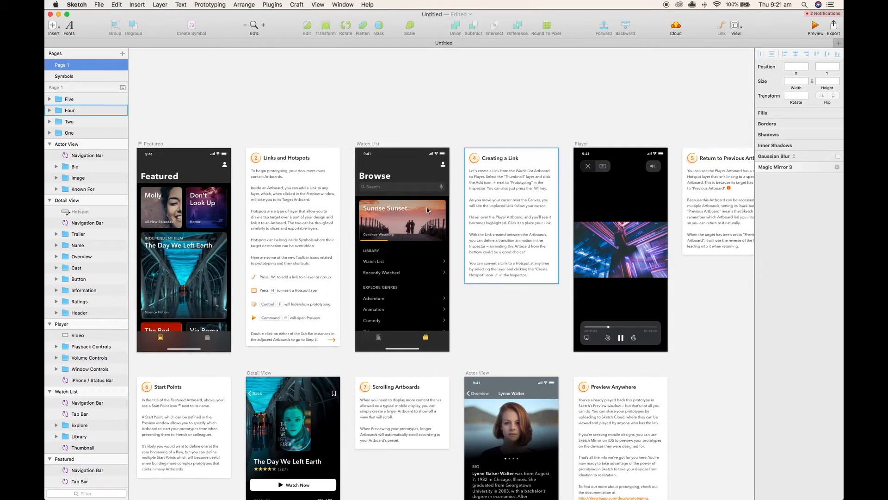
scroll(454, 236, left, 1)
scroll(454, 236, down, 2)
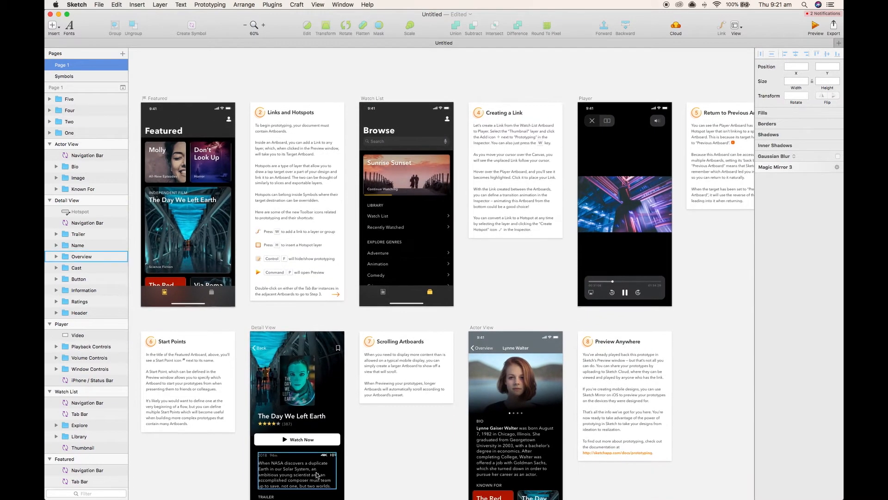
click(327, 436)
key(w)
click(634, 197)
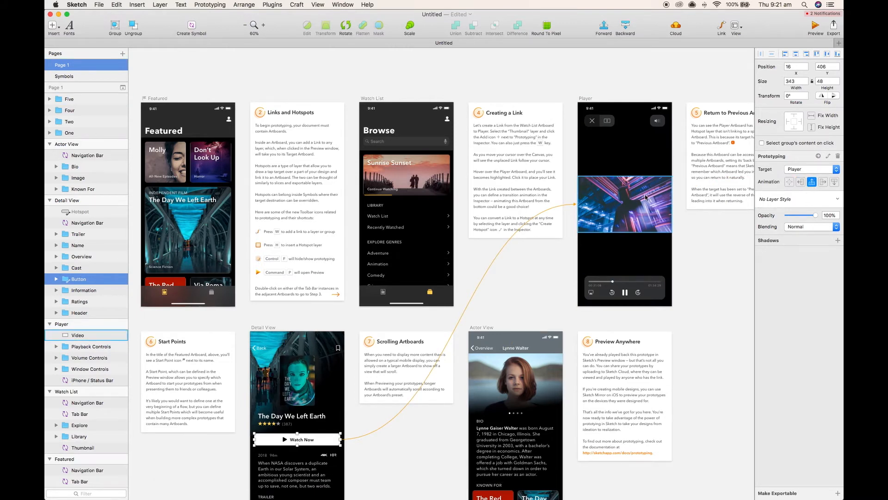
Step: Add a link to the close icon's Combined Shape in the Player's Window Controls, targeting Previous Artboard
scroll(645, 194, right, 1)
click(568, 121)
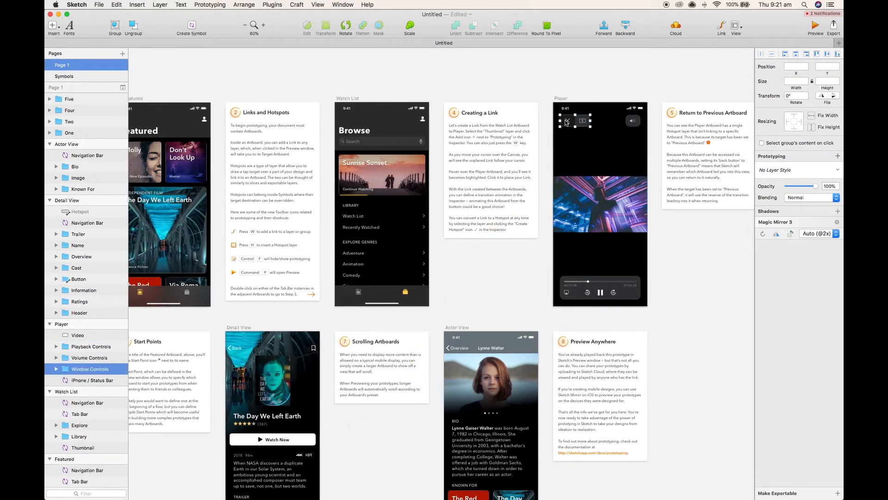
double_click(567, 123)
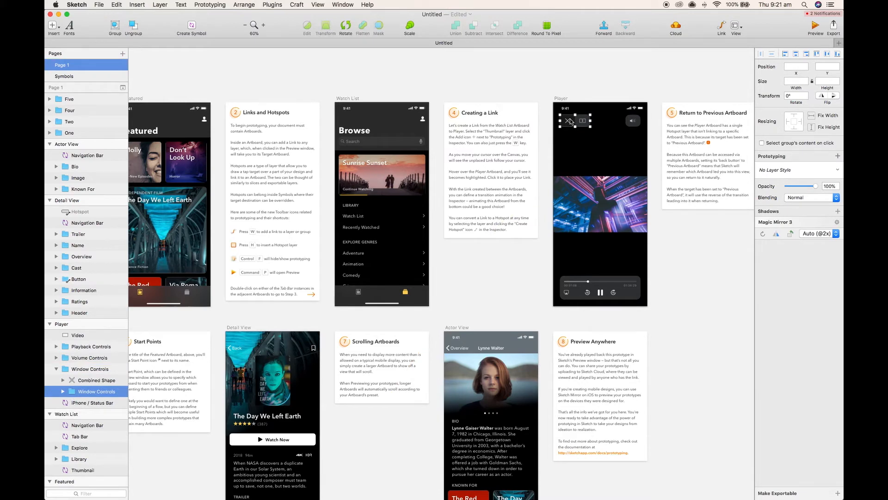
double_click(571, 122)
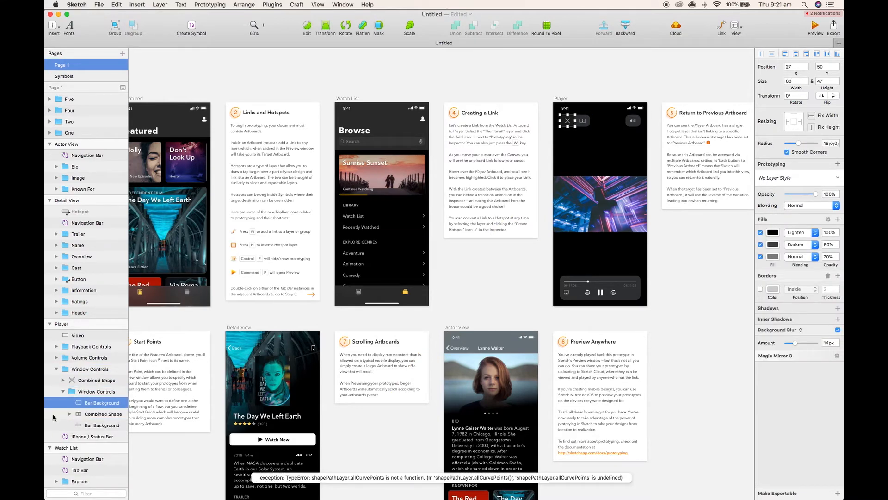
click(90, 380)
scroll(444, 259, right, 1)
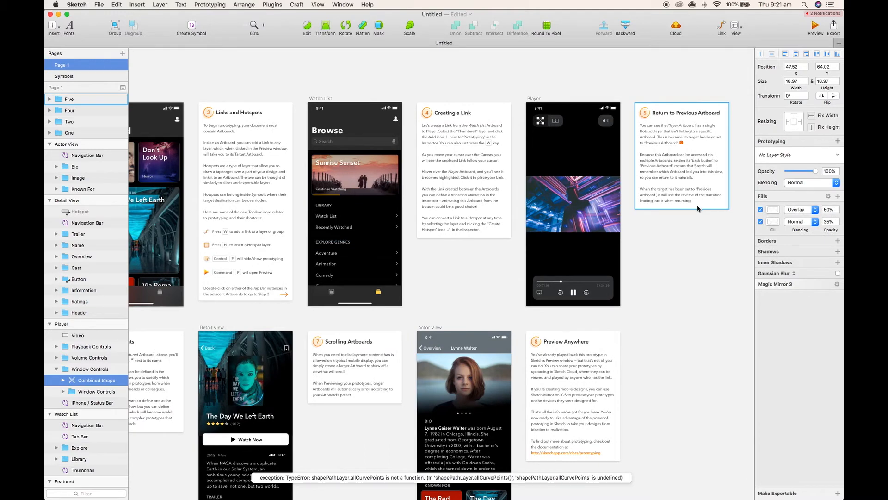
click(791, 145)
click(793, 153)
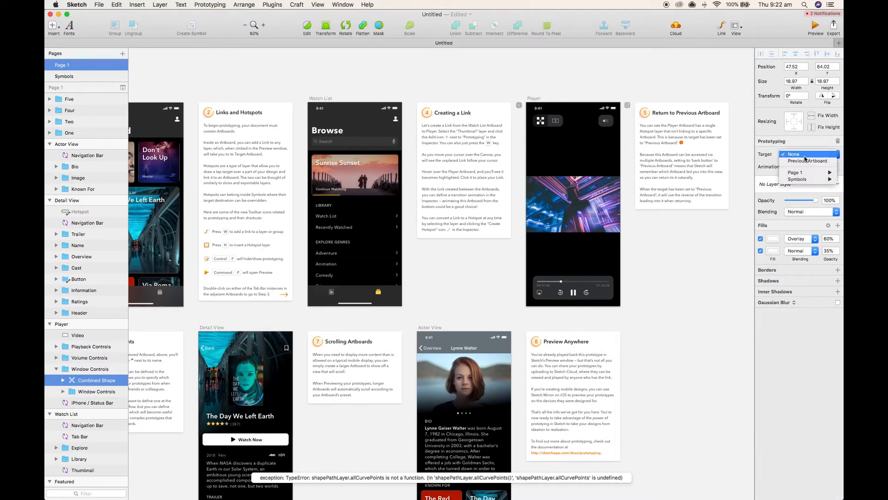
click(793, 163)
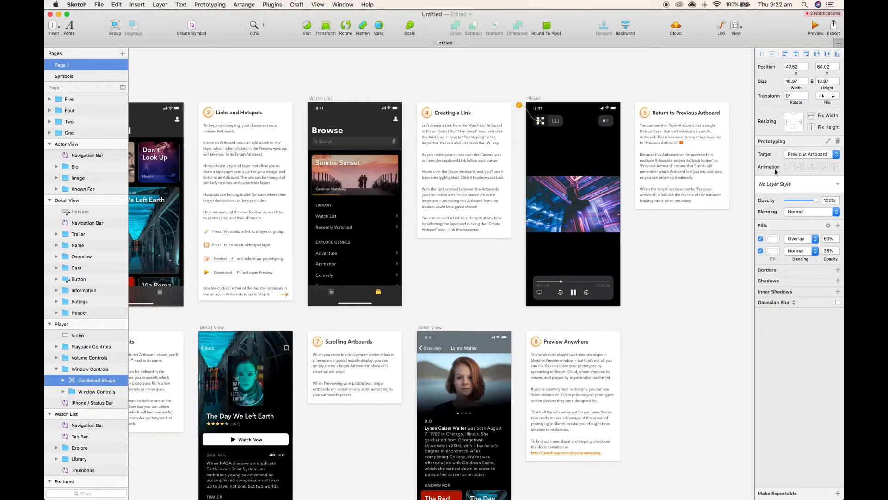
Step: Convert the close icon's link on the Player artboard into a separate hotspot
scroll(550, 157, up, 2)
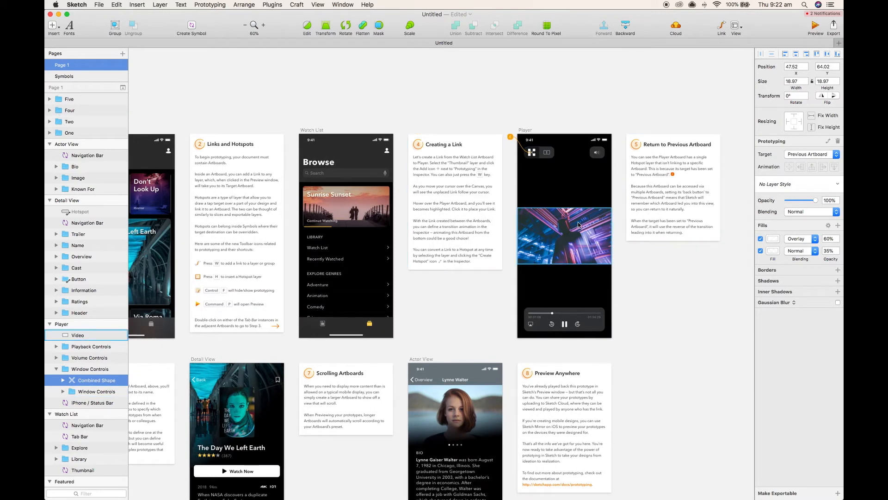
scroll(579, 225, up, 1)
scroll(525, 225, down, 1)
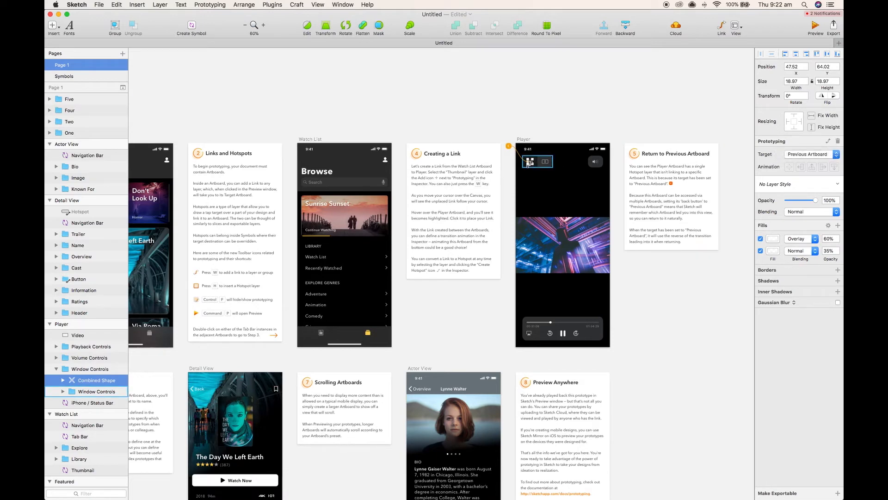
scroll(532, 166, up, 1)
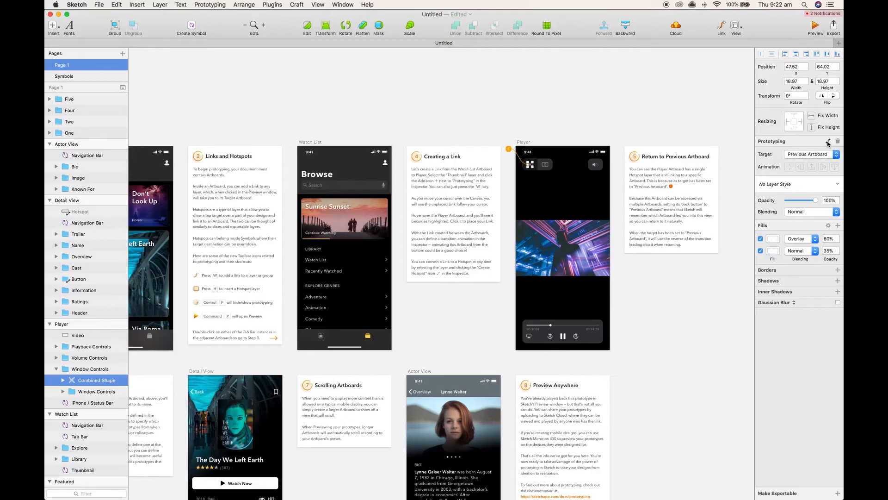
click(855, 179)
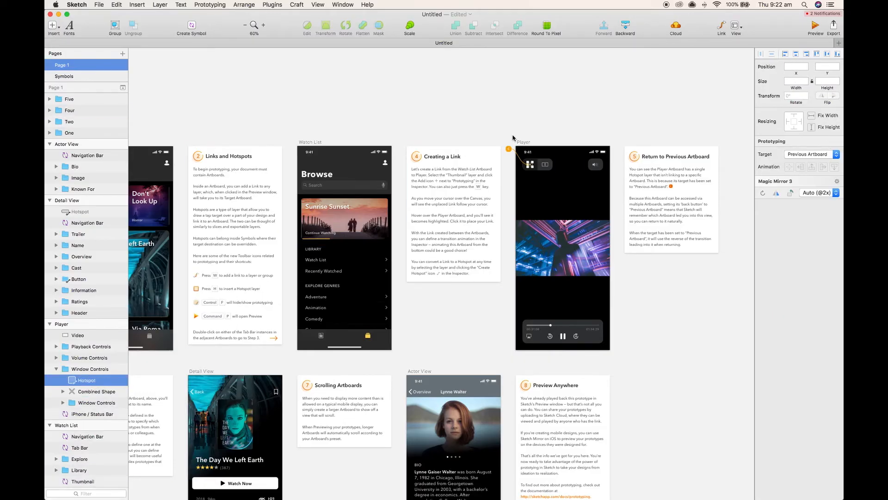
Step: Enlarge the close icon's hotspot on the Player artboard to about 60 by 47 at X 27, Y 50, and deselect it
key(super+0)
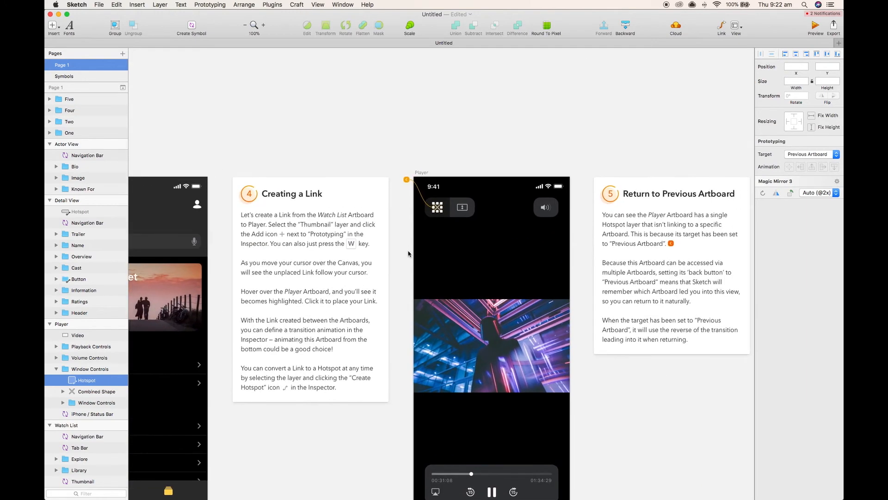
drag(425, 197, 440, 212)
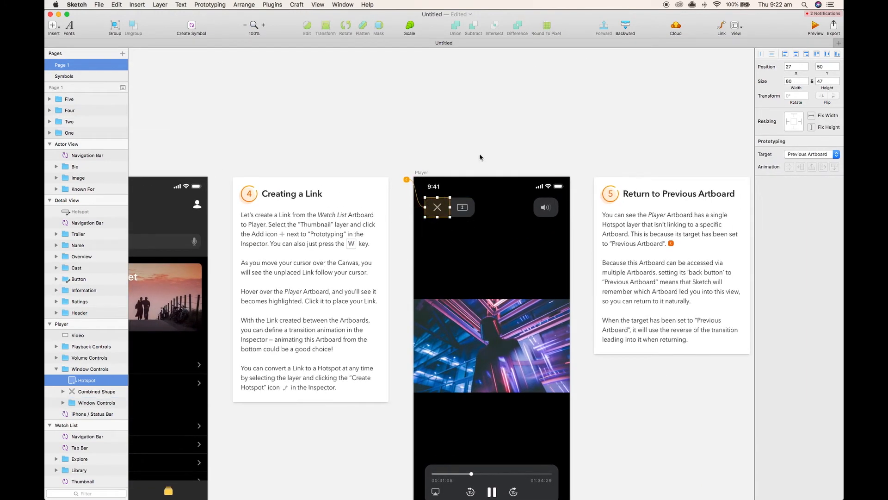
key(super+minus)
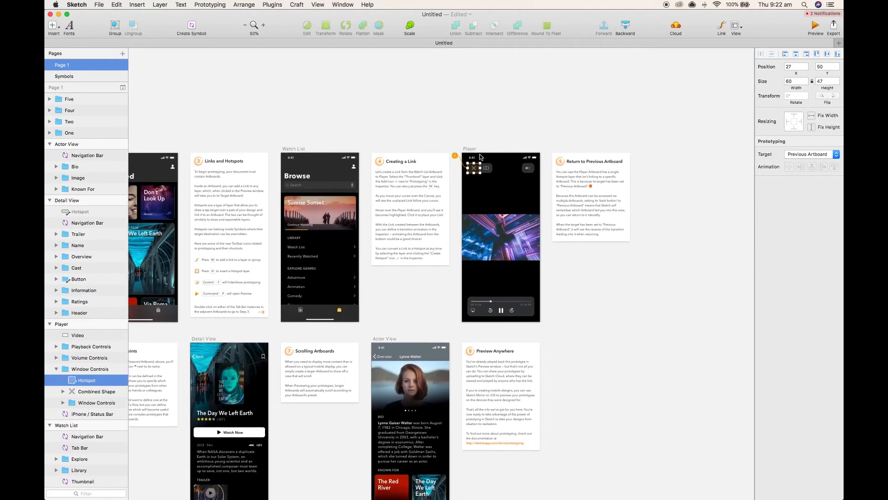
scroll(481, 157, down, 5)
scroll(481, 158, left, 5)
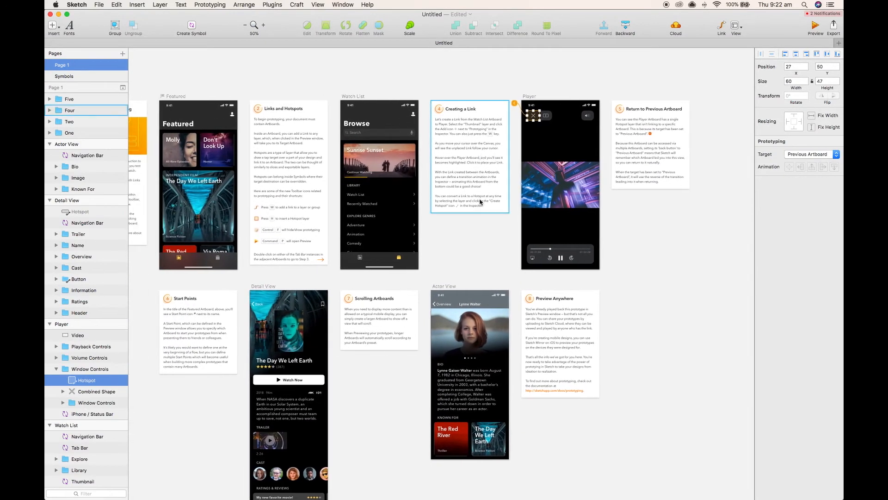
click(480, 202)
scroll(551, 72, left, 1)
scroll(551, 72, up, 1)
click(551, 72)
scroll(551, 73, left, 1)
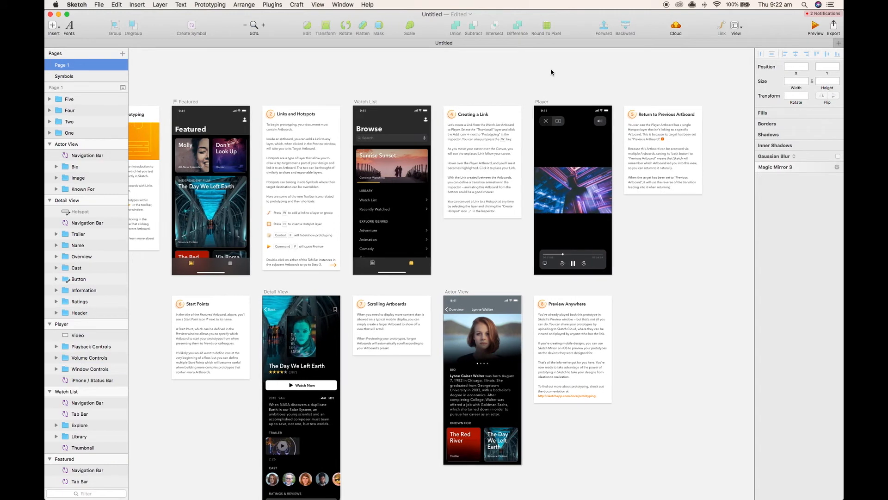
scroll(387, 173, left, 2)
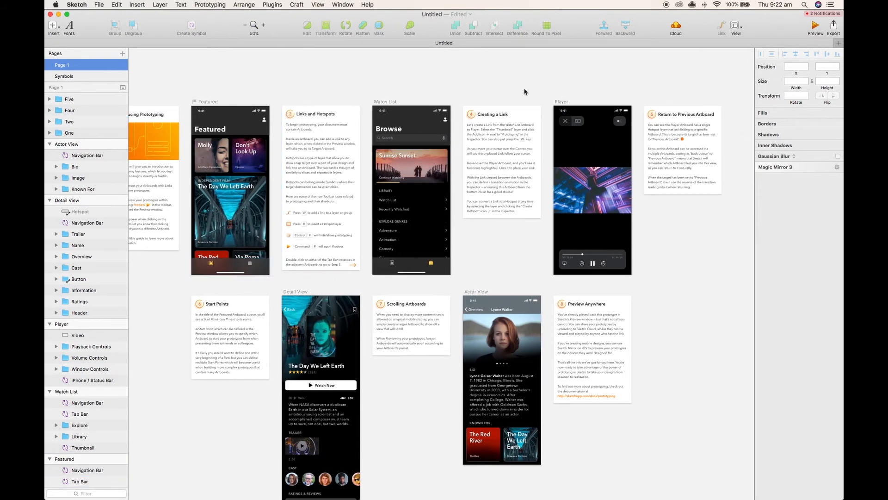
Step: Preview the prototype from the Featured artboard, following the film card to Watch Now, the Player's close icon and the Back link
click(217, 121)
click(810, 22)
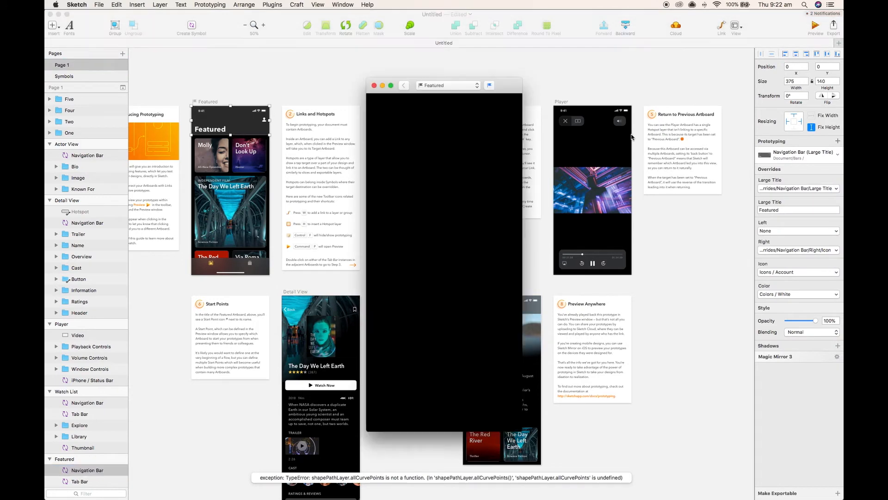
click(443, 300)
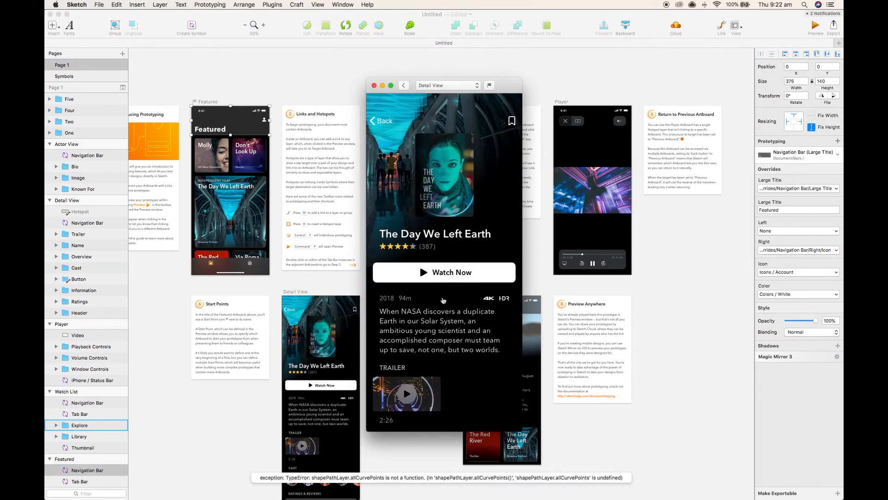
click(452, 271)
click(389, 123)
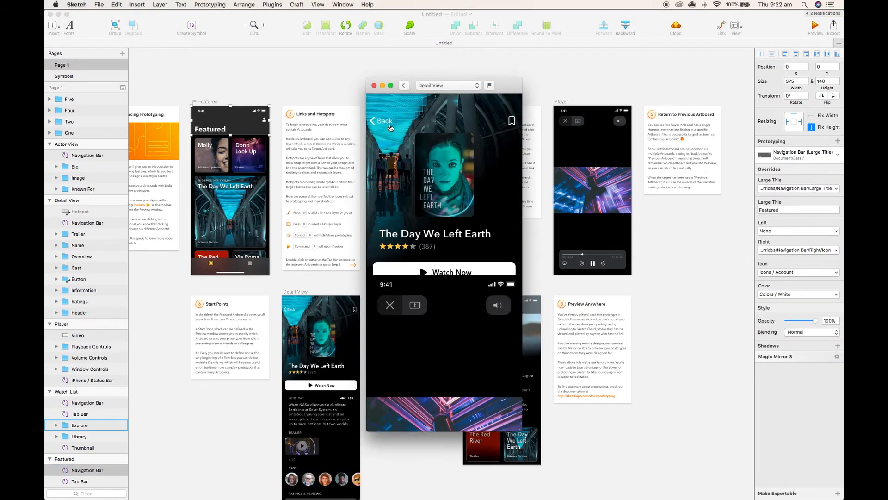
click(384, 119)
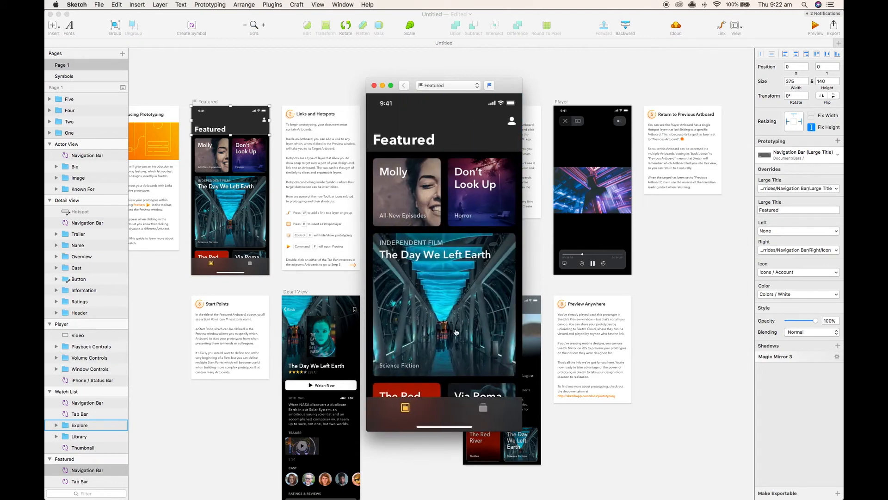
Step: Test the tab bar links and the film-to-Player path again in the preview, close it and clear the selection
click(483, 407)
click(405, 407)
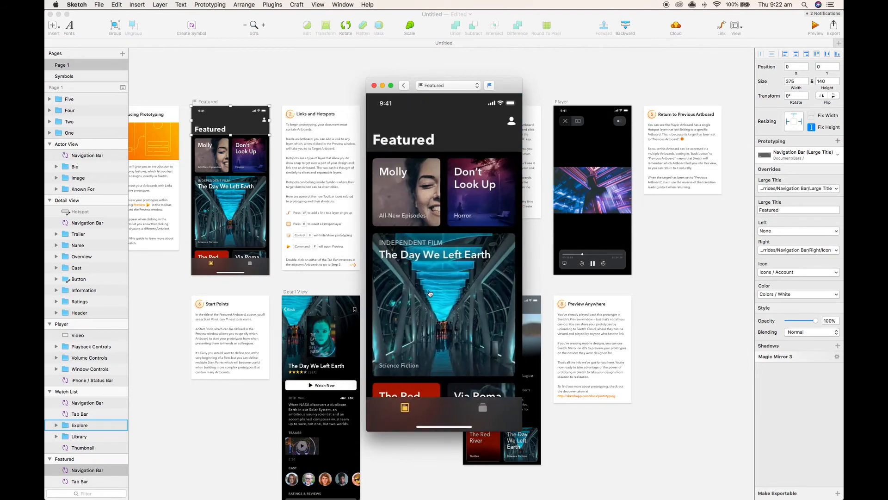
click(463, 285)
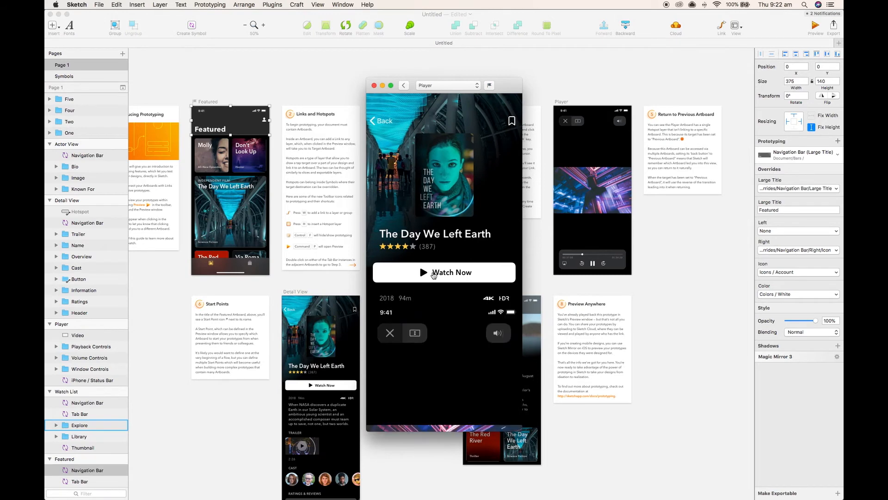
click(420, 266)
click(398, 130)
click(383, 126)
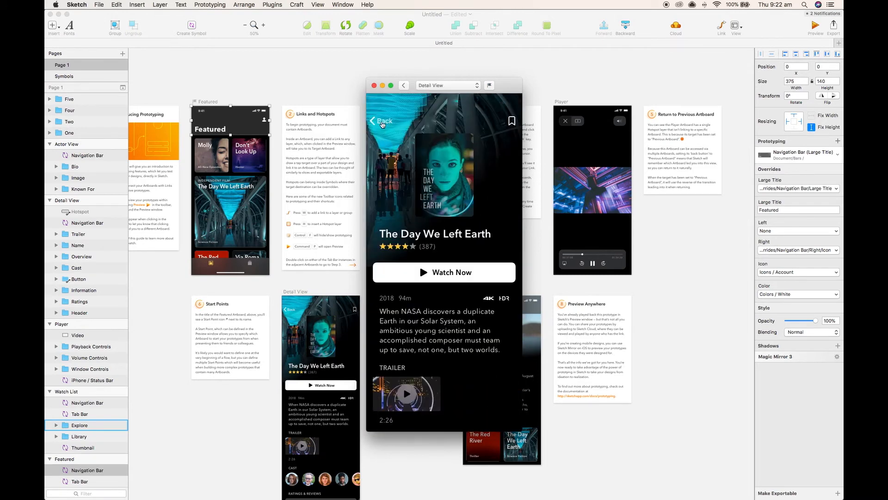
click(482, 416)
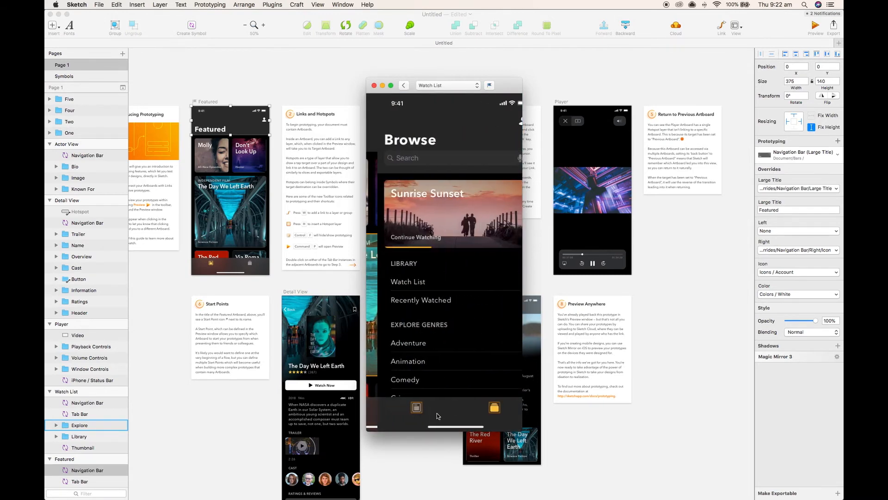
click(405, 407)
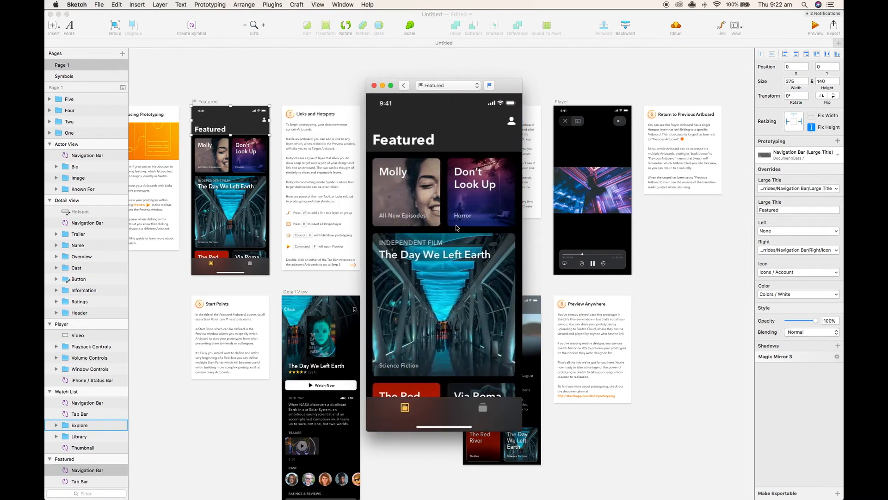
click(374, 86)
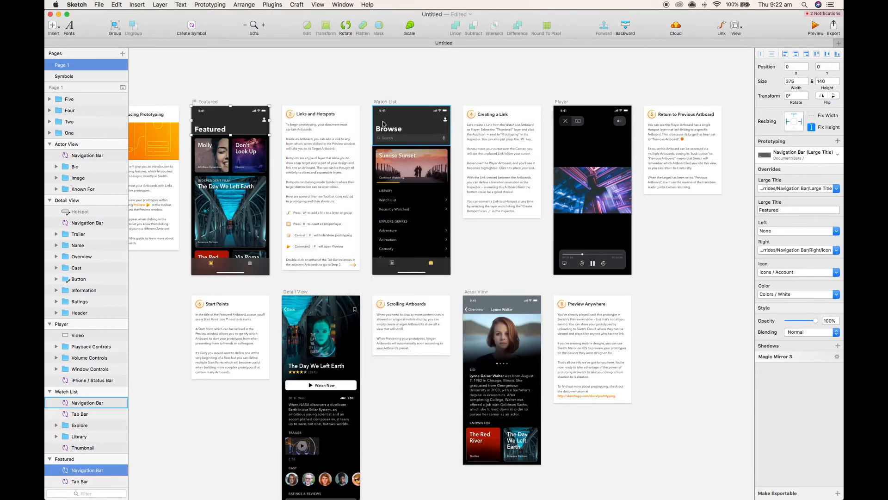
click(484, 64)
Step: Upload the document to Sketch Cloud
scroll(484, 64, left, 3)
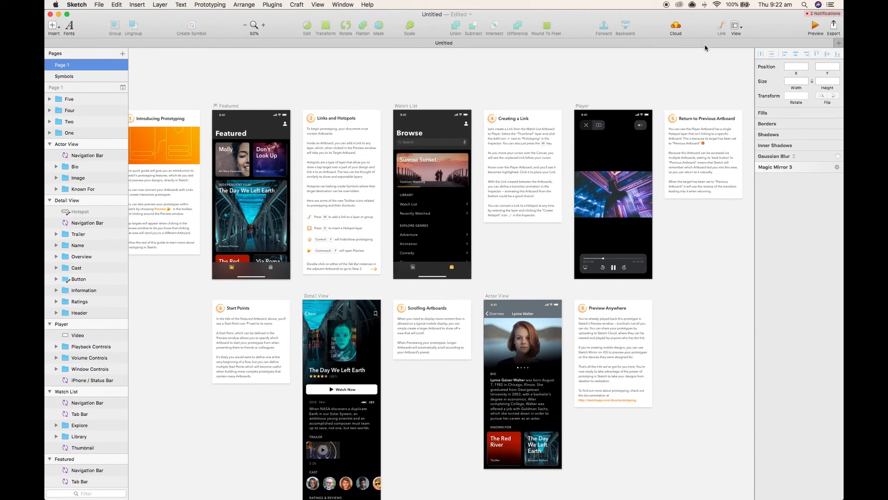
click(676, 26)
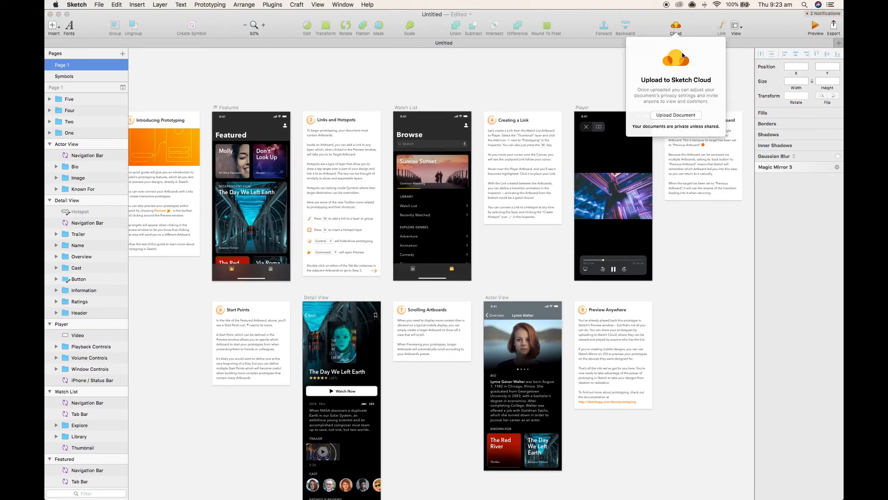
click(676, 115)
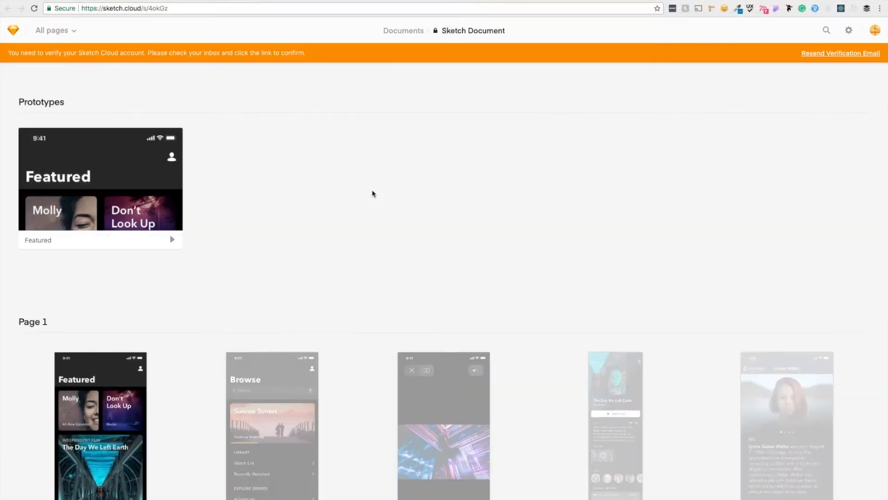
Step: Look through the uploaded document's artboards and symbols on sketch.cloud in the browser
scroll(407, 311, down, 1)
scroll(576, 348, down, 6)
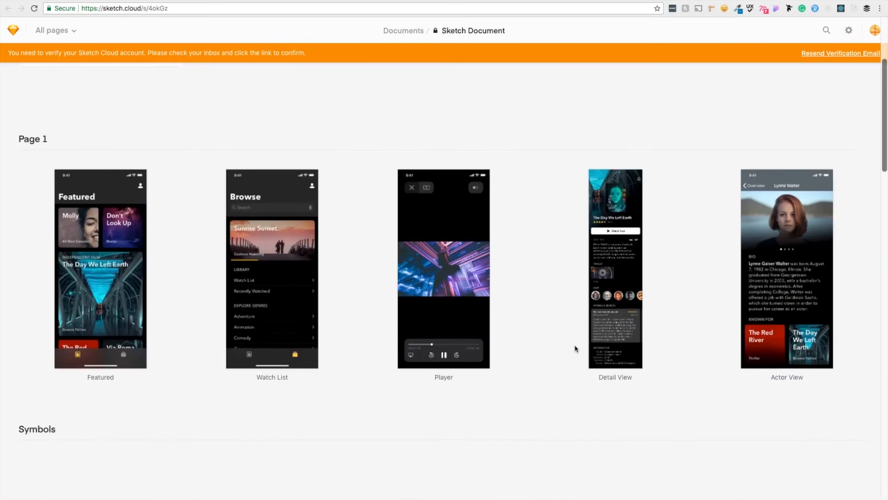
scroll(576, 348, down, 5)
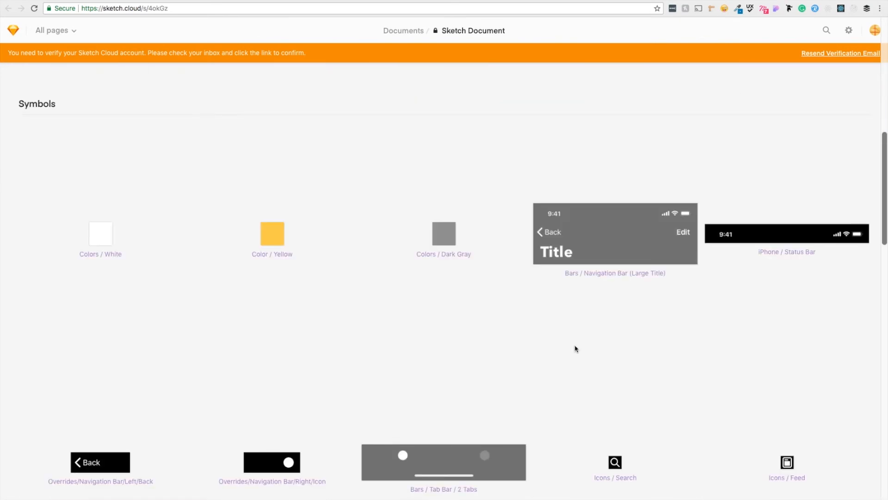
scroll(576, 348, up, 11)
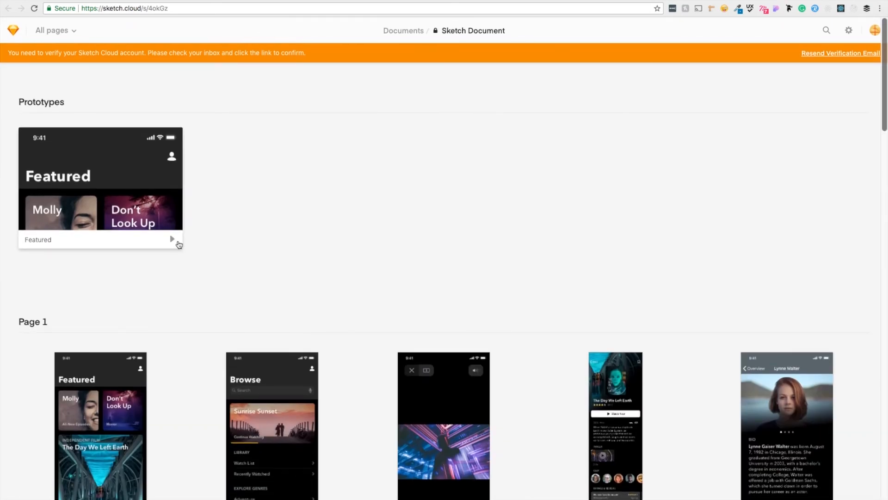
Step: Play the Featured prototype in Sketch Cloud and test the tab bar links to Watch List and back
click(172, 239)
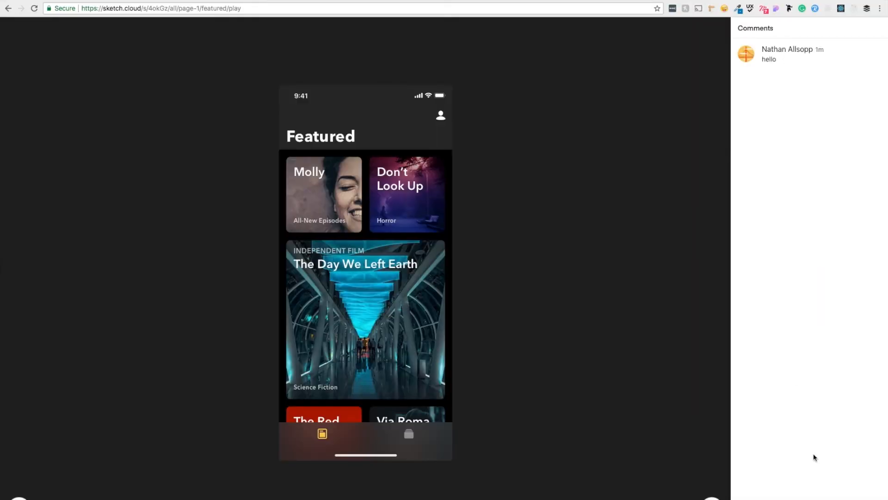
click(402, 437)
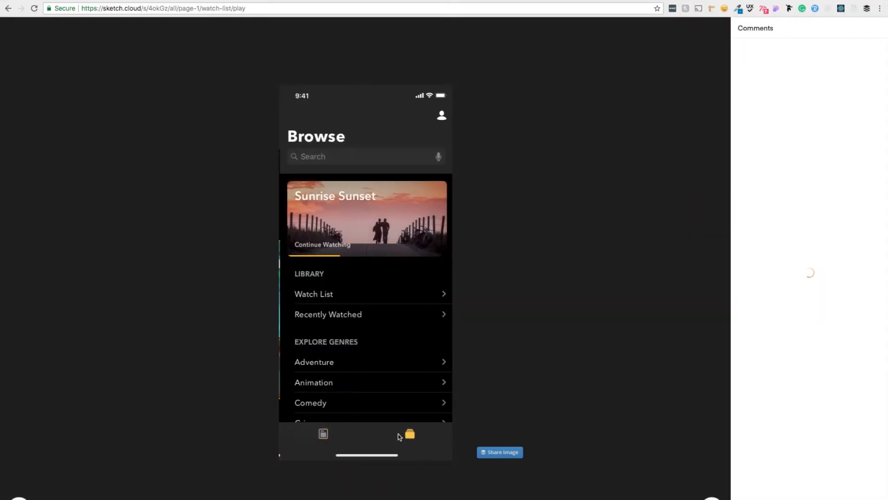
click(322, 435)
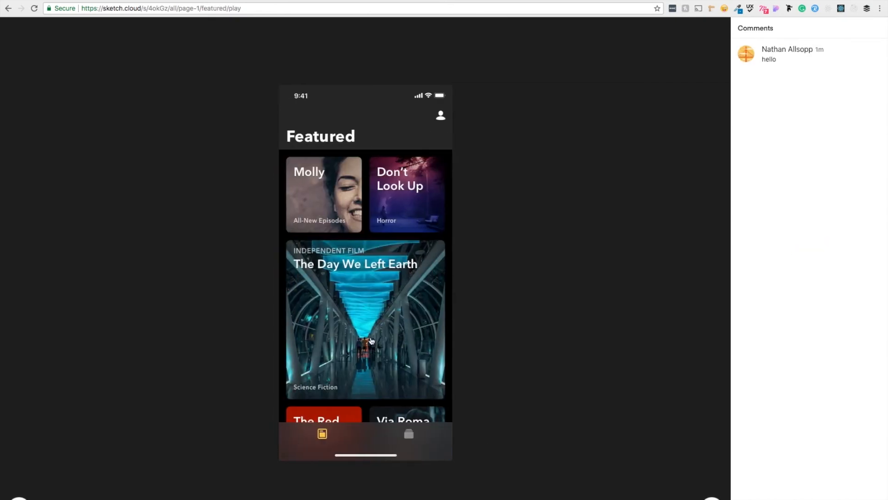
Step: Test the Detail View's scrolling, its Watch Now link, the Player's close icon and the Back link in the online prototype
click(371, 343)
scroll(370, 342, down, 6)
scroll(370, 342, up, 6)
scroll(371, 340, down, 5)
scroll(372, 340, up, 5)
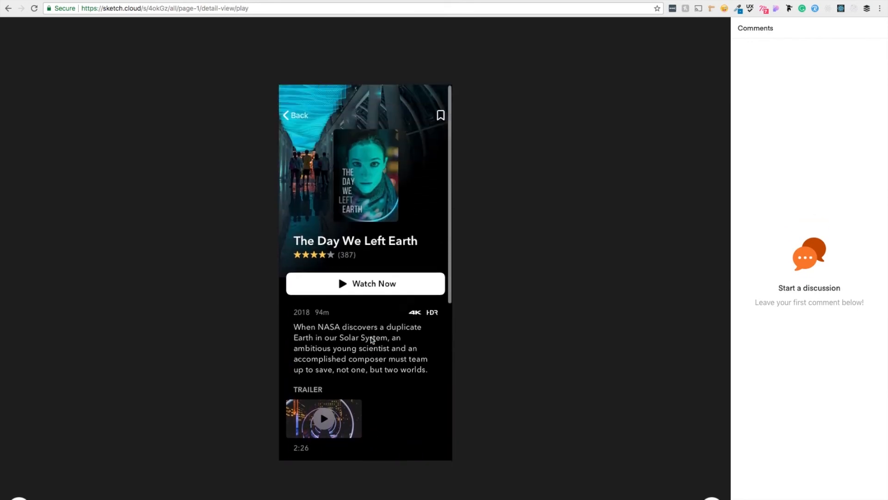
click(366, 289)
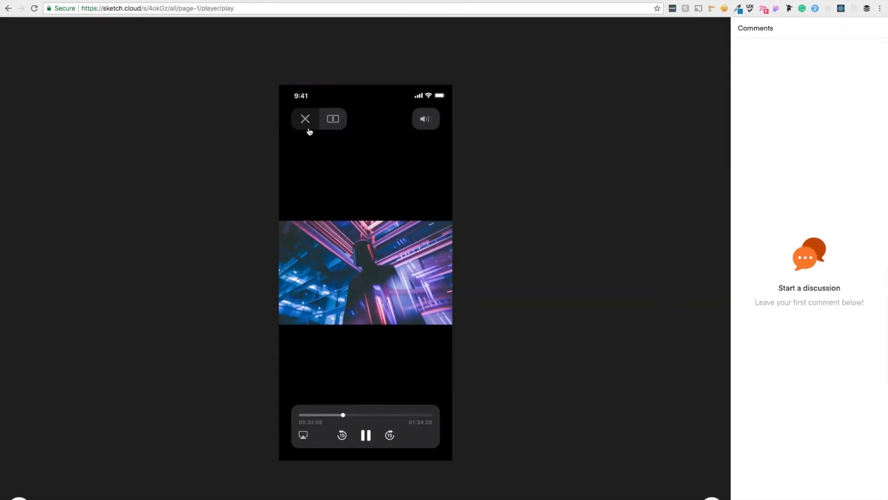
click(305, 120)
click(300, 117)
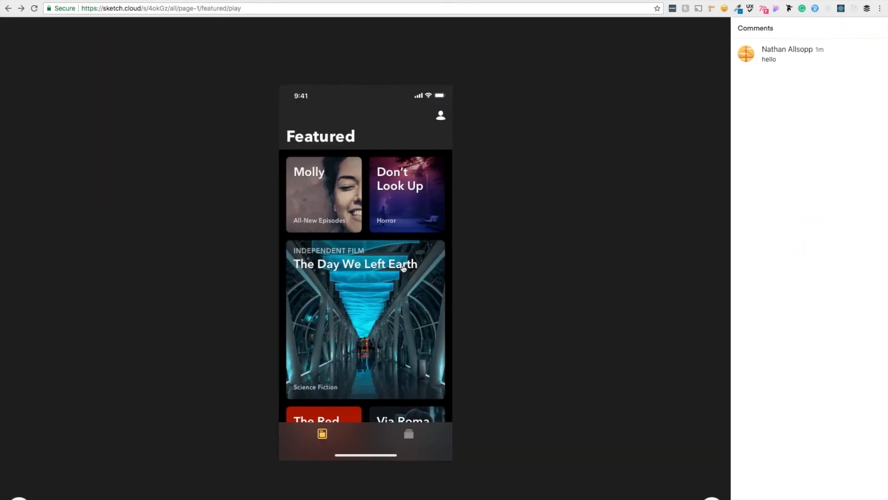
Step: Alternate between the Watch List and Featured artboards in the online prototype with the tab bar links
click(409, 435)
click(331, 435)
click(410, 434)
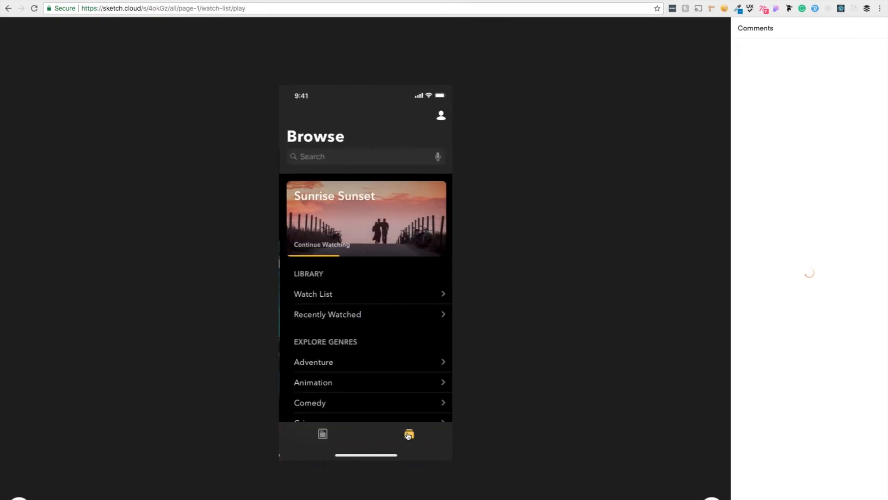
click(324, 434)
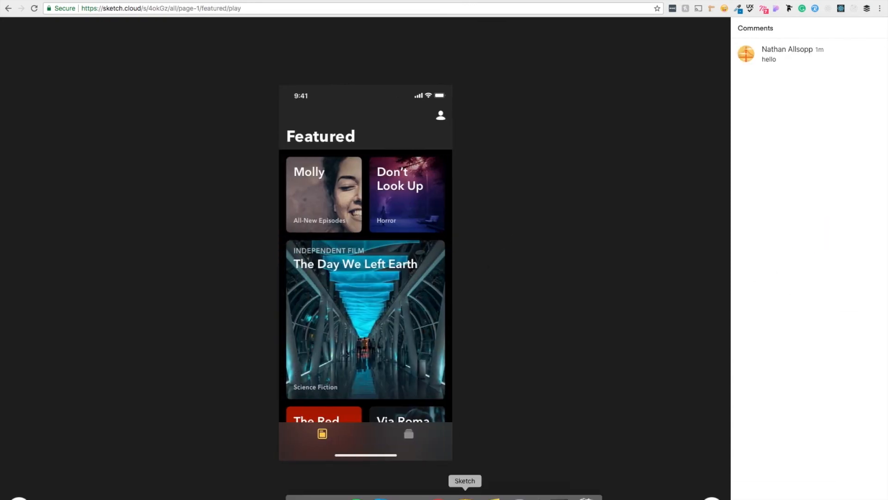
Step: Switch back to Sketch and select the Player artboard
click(462, 493)
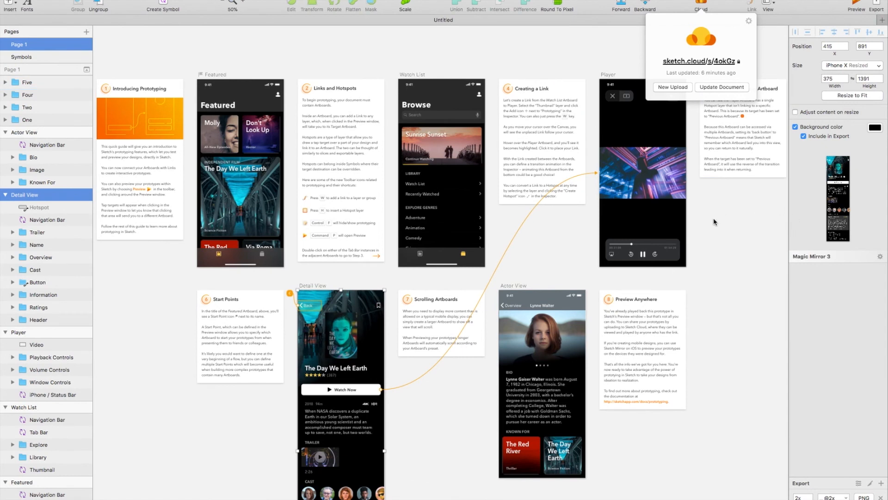
scroll(715, 222, up, 1)
scroll(715, 222, right, 1)
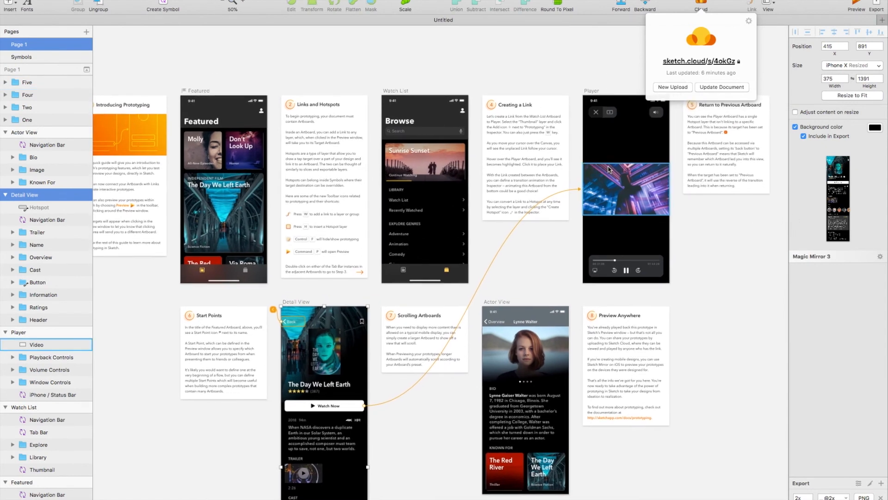
scroll(609, 169, up, 1)
scroll(608, 169, right, 1)
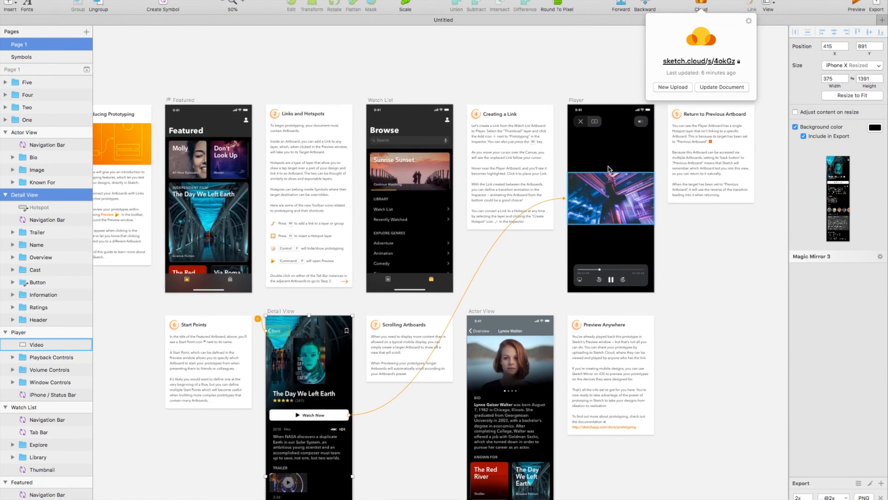
click(576, 101)
scroll(576, 101, right, 1)
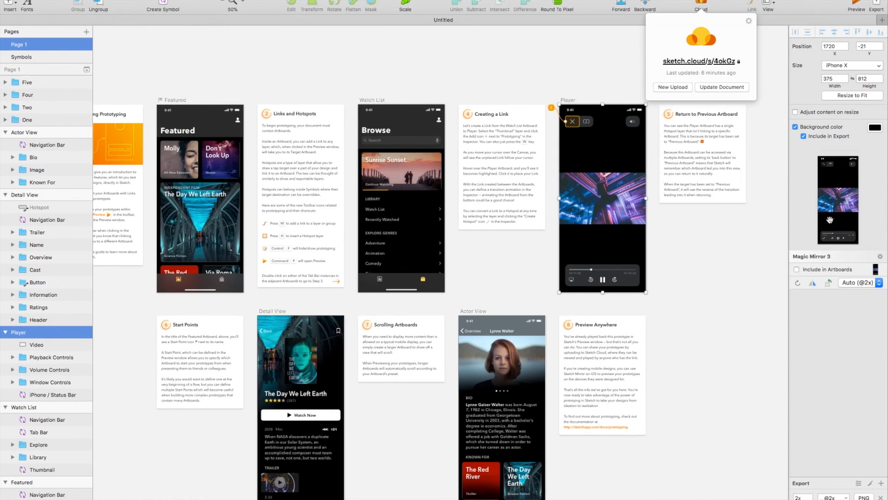
scroll(685, 256, right, 2)
scroll(685, 255, up, 1)
scroll(685, 256, left, 3)
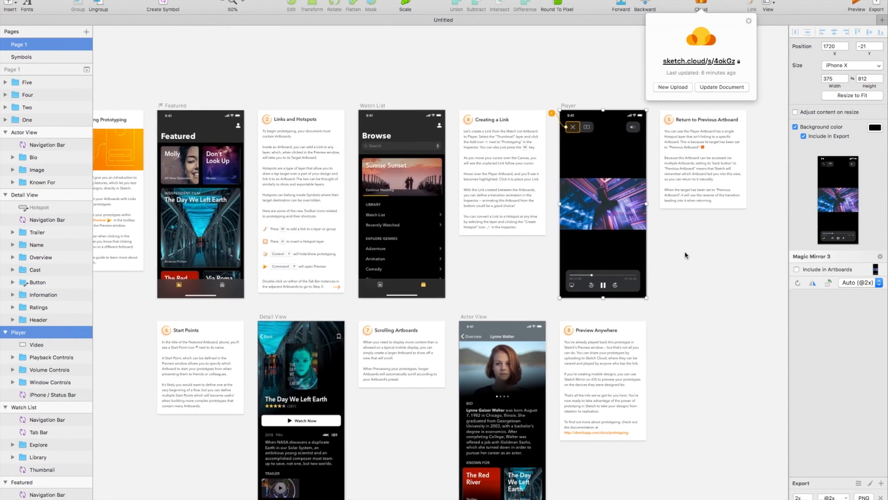
Step: Examine the prototype links of the Watch List artboard, dismiss the Cloud popover, and select the artboard's Sunrise Sunset thumbnail
scroll(685, 256, left, 2)
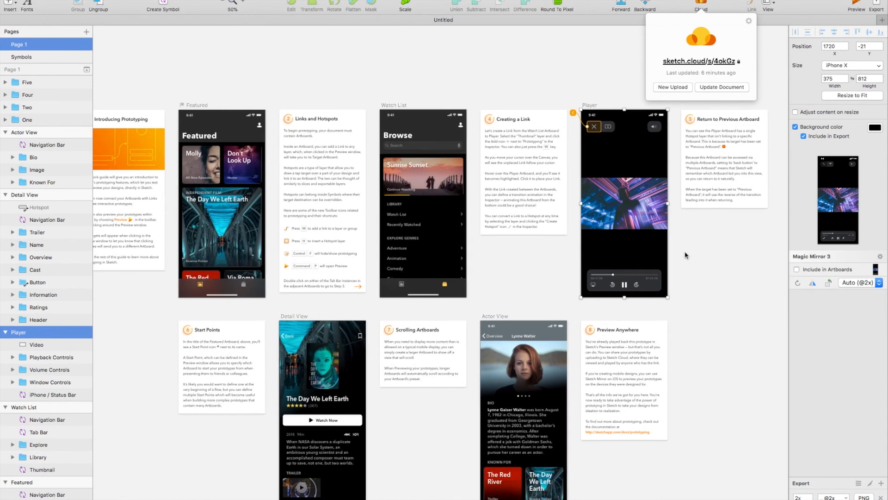
click(400, 105)
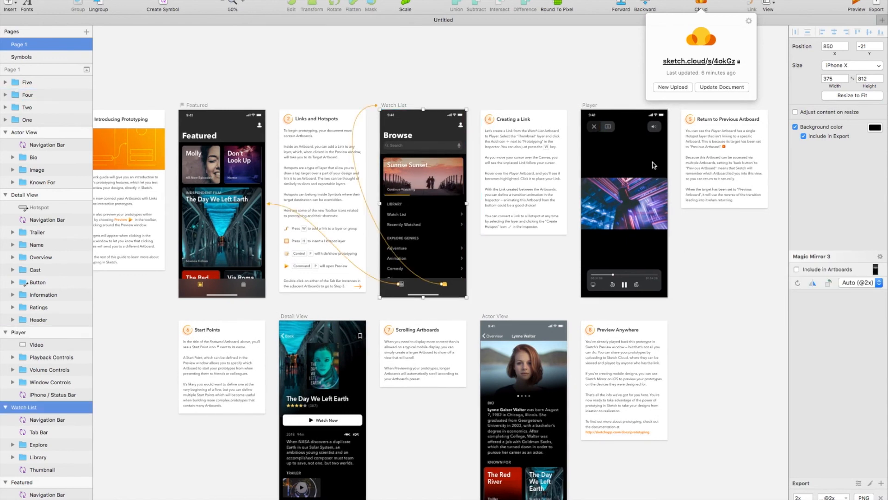
click(448, 83)
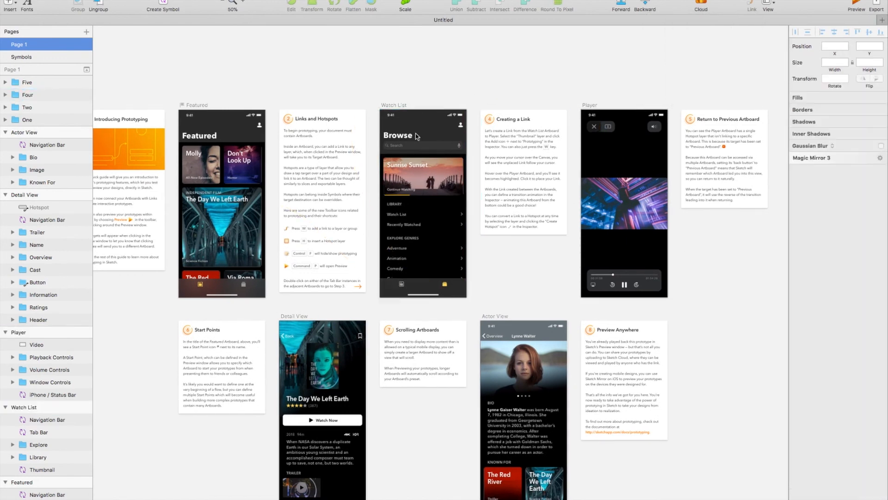
scroll(430, 178, left, 2)
click(430, 178)
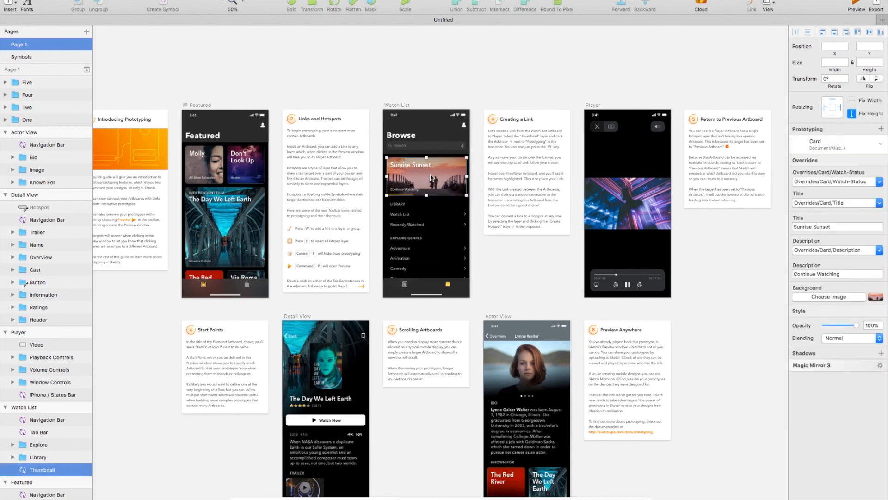
Step: Select the tab bar on the Featured artboard and examine where its prototype links lead
scroll(250, 222, up, 2)
scroll(250, 223, left, 1)
click(245, 224)
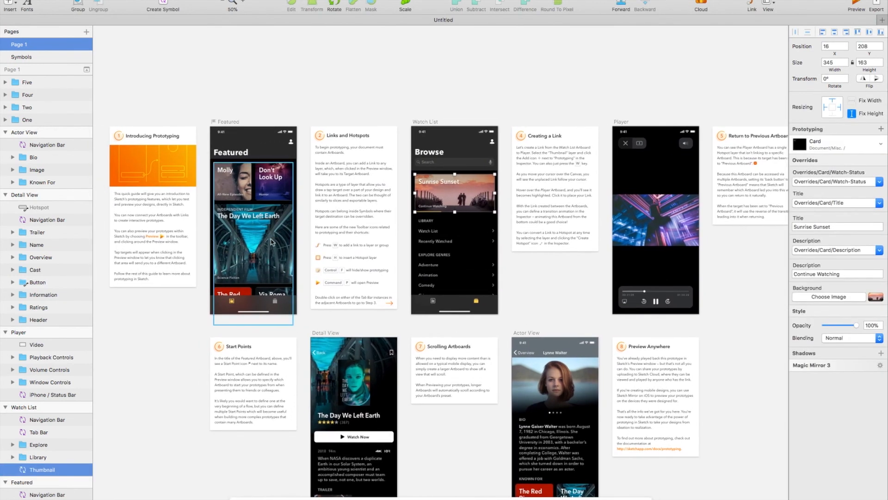
click(276, 302)
scroll(282, 305, left, 2)
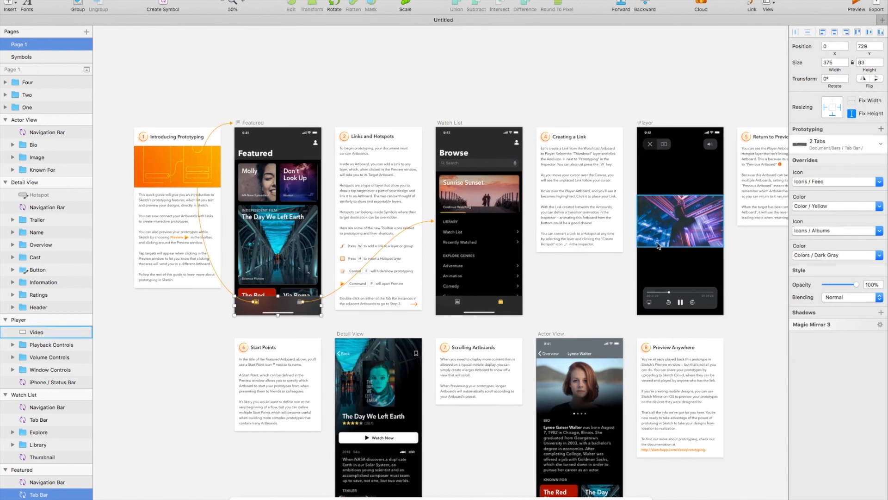
scroll(689, 131, right, 1)
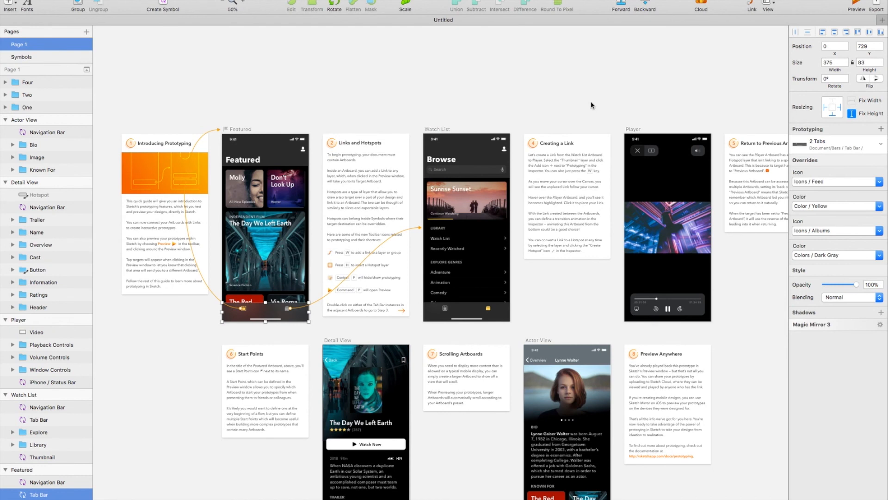
scroll(591, 105, right, 2)
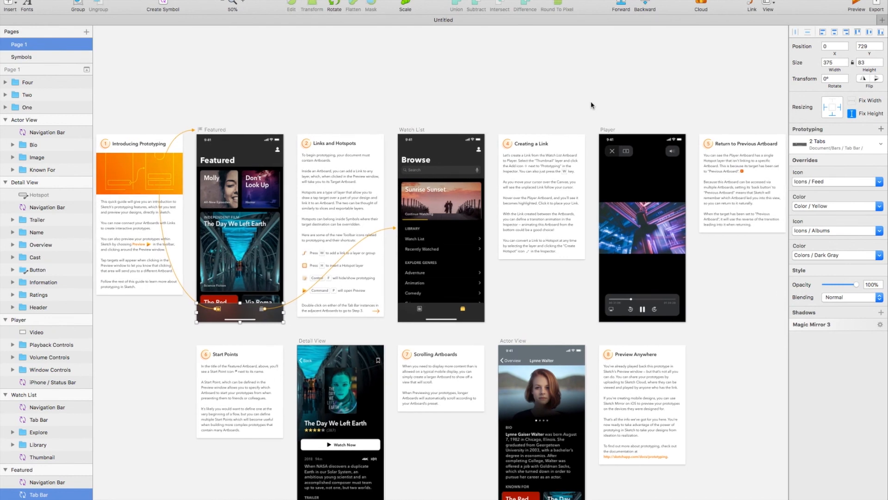